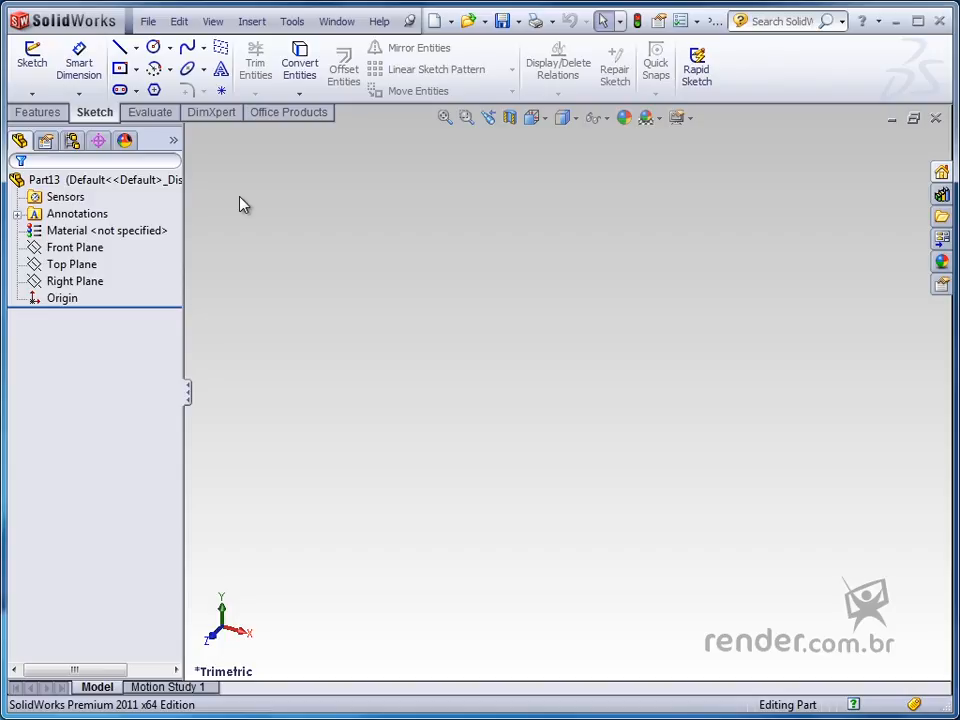
Start a sketch on the Top Plane and draw a center rectangle from the origin, about 271 by 154 mm
{"action": "left_click", "coordinate": [80, 267]}
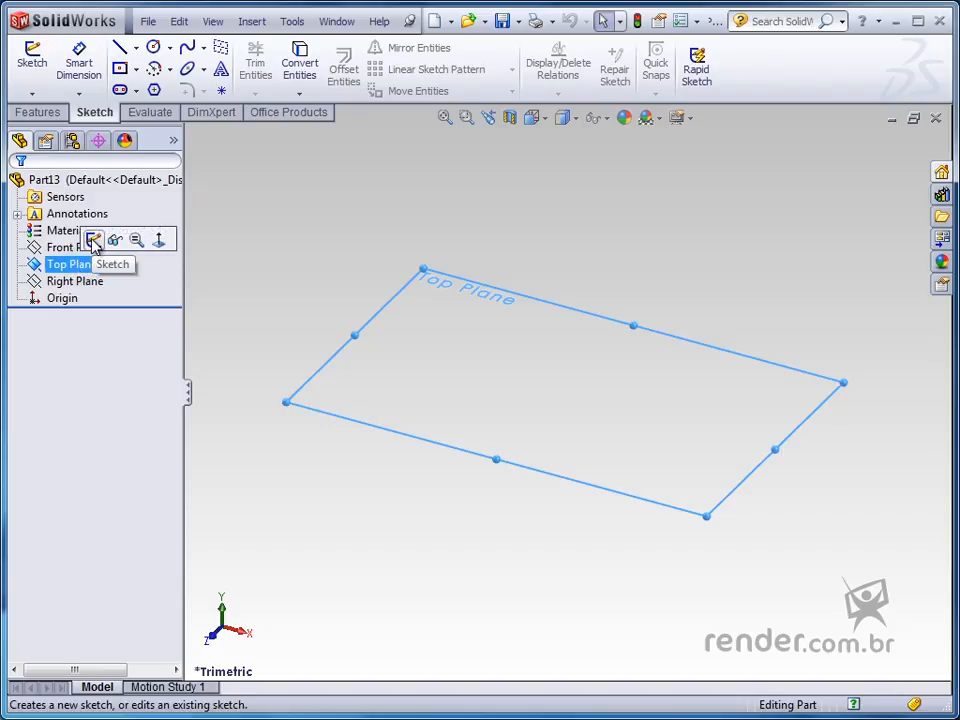
{"action": "left_click", "coordinate": [93, 239]}
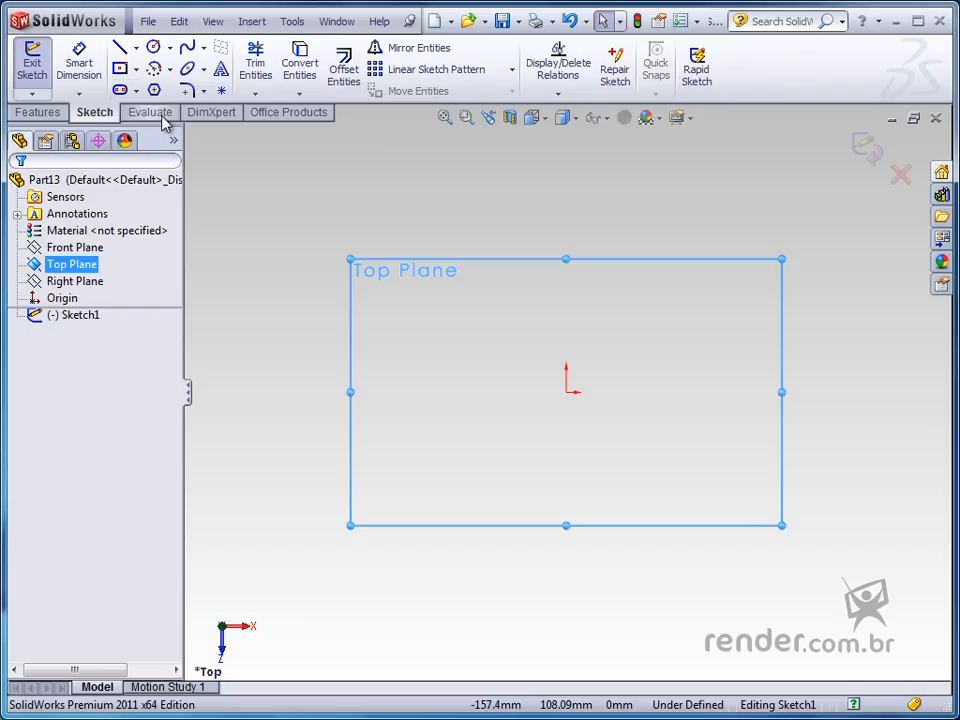
{"action": "left_click", "coordinate": [136, 69]}
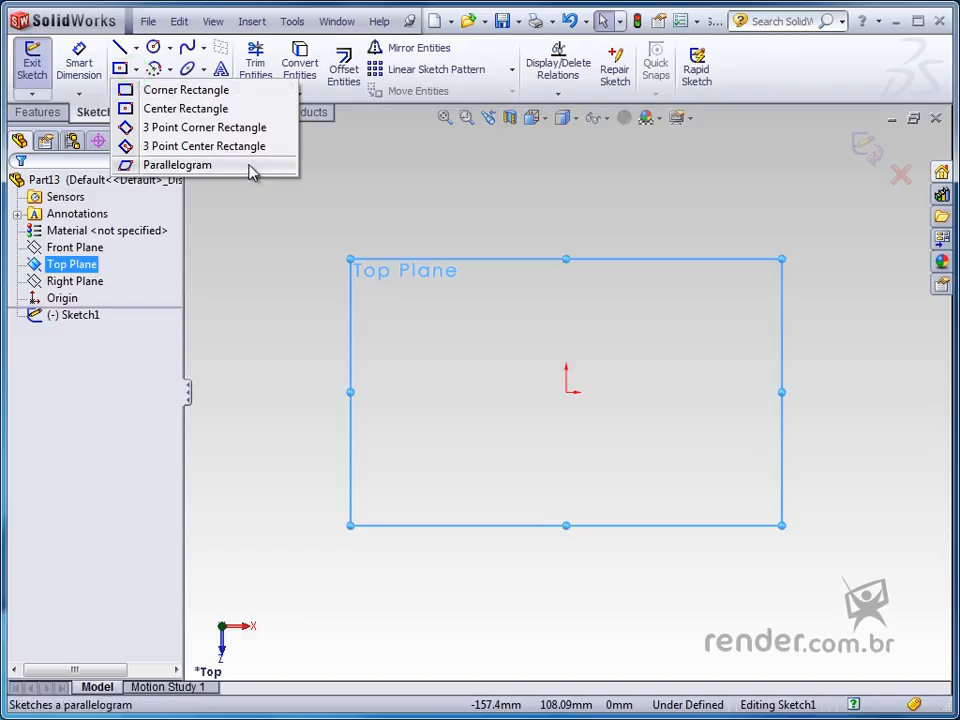
{"action": "left_click", "coordinate": [216, 109]}
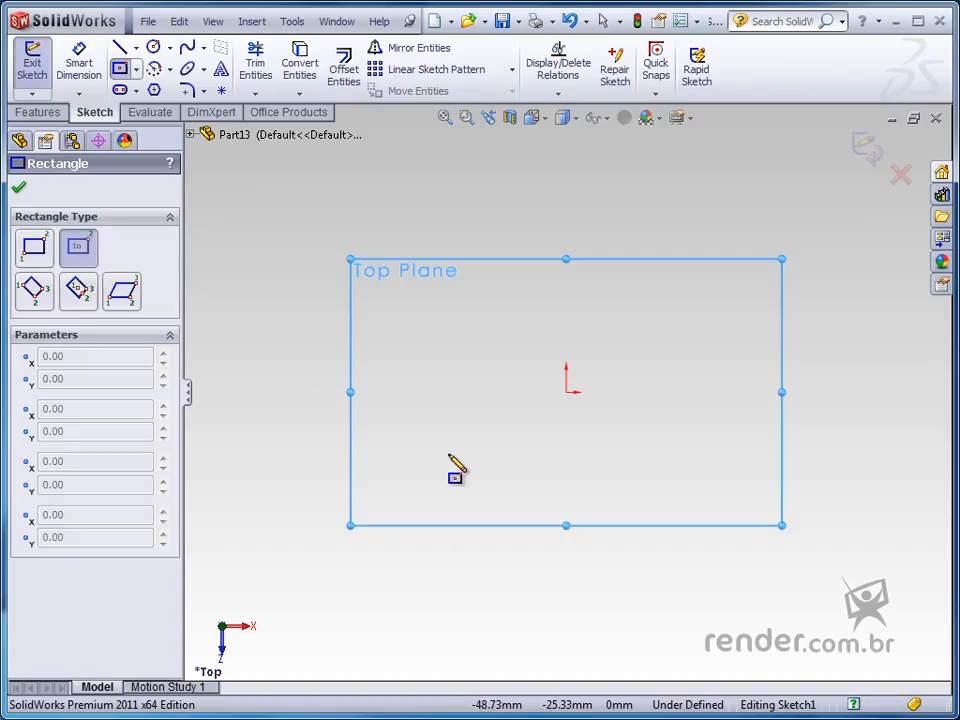
{"action": "left_click", "coordinate": [566, 392]}
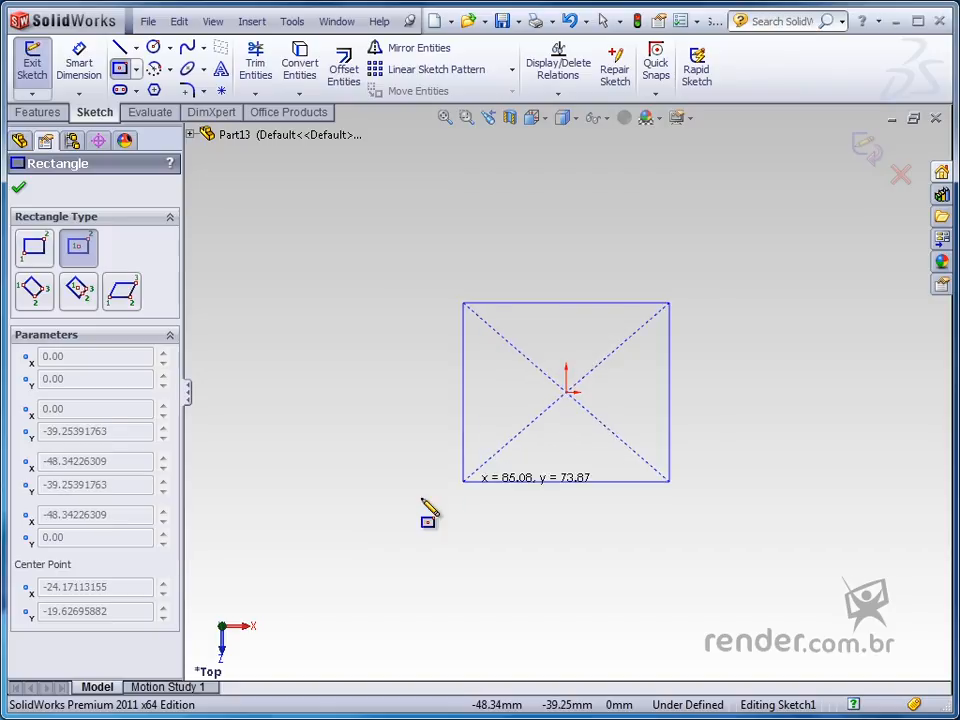
{"action": "left_click", "coordinate": [238, 577]}
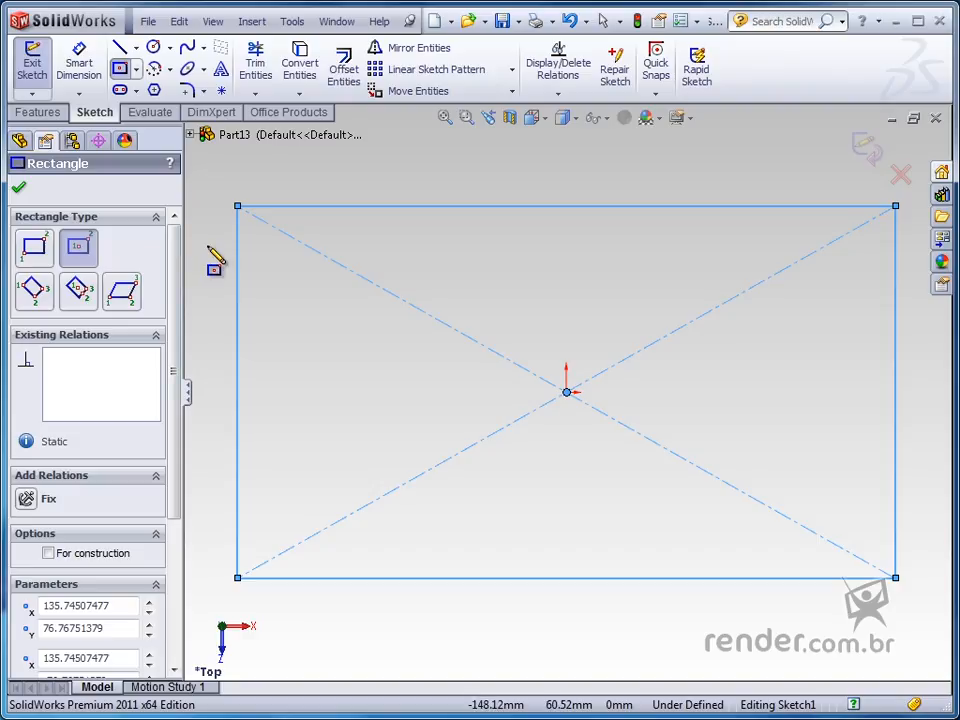
{"action": "key", "text": "Escape"}
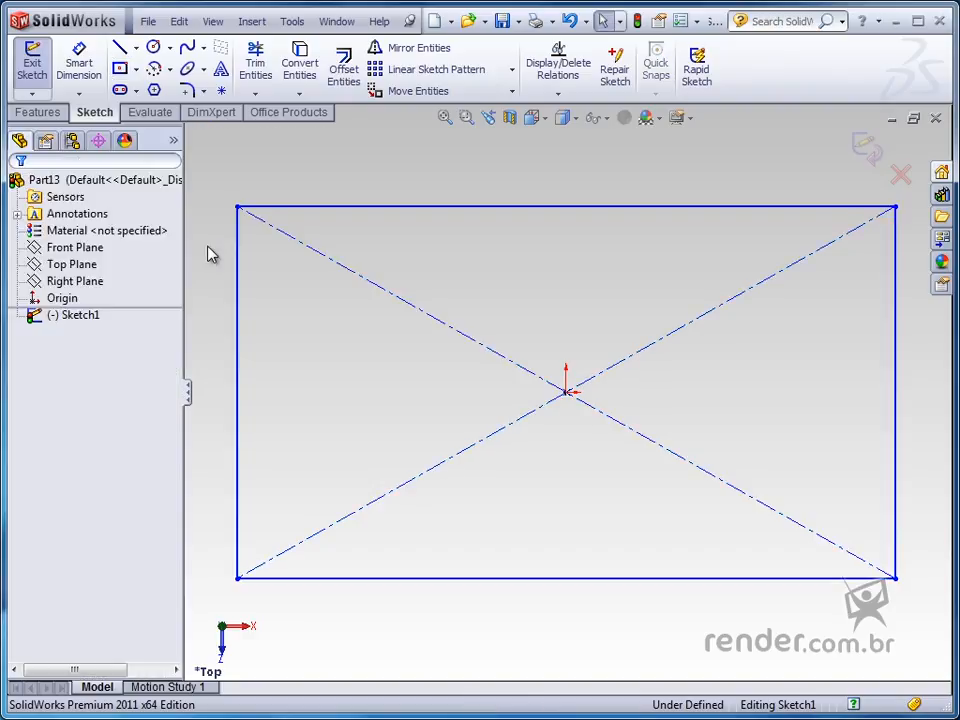
Sketch a horizontal centerpoint straight slot above the rectangle, about 150 mm between arc centers and 45 mm wide
{"action": "left_click", "coordinate": [120, 91]}
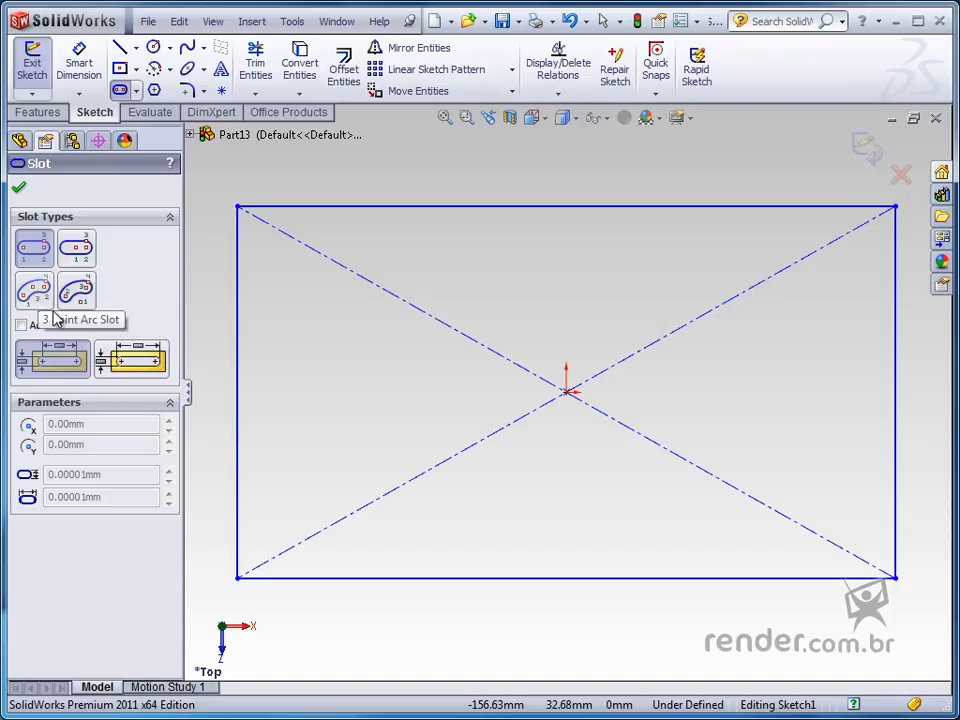
{"action": "left_click", "coordinate": [79, 252]}
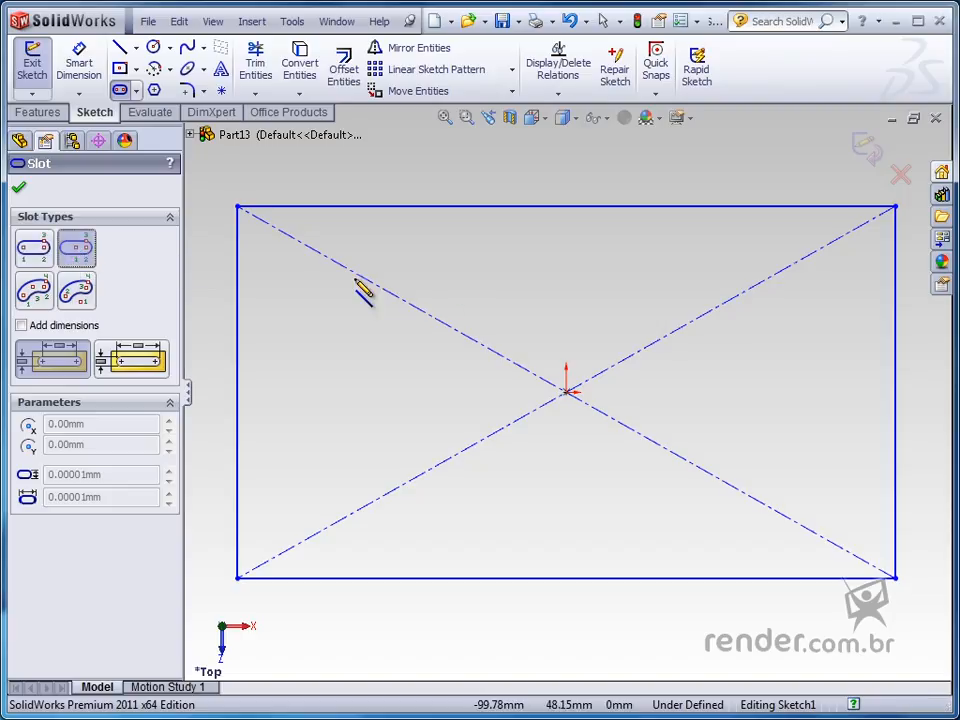
{"action": "scroll", "coordinate": [527, 284], "scroll_direction": "up", "scroll_amount": 1}
{"action": "scroll", "coordinate": [533, 291], "scroll_direction": "up", "scroll_amount": 1}
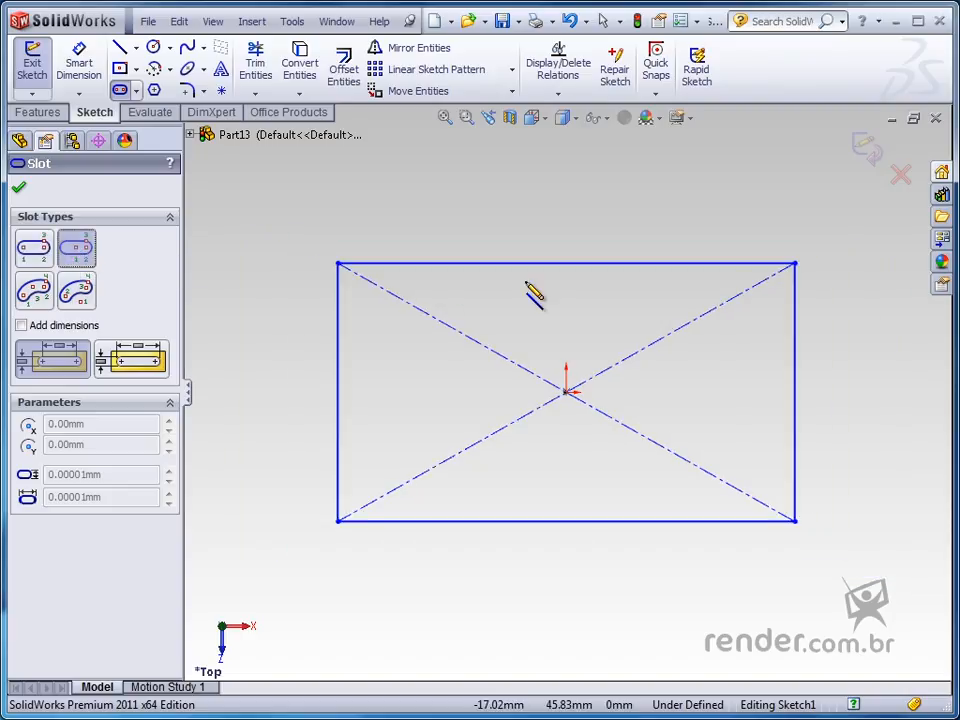
{"action": "left_click", "coordinate": [546, 194]}
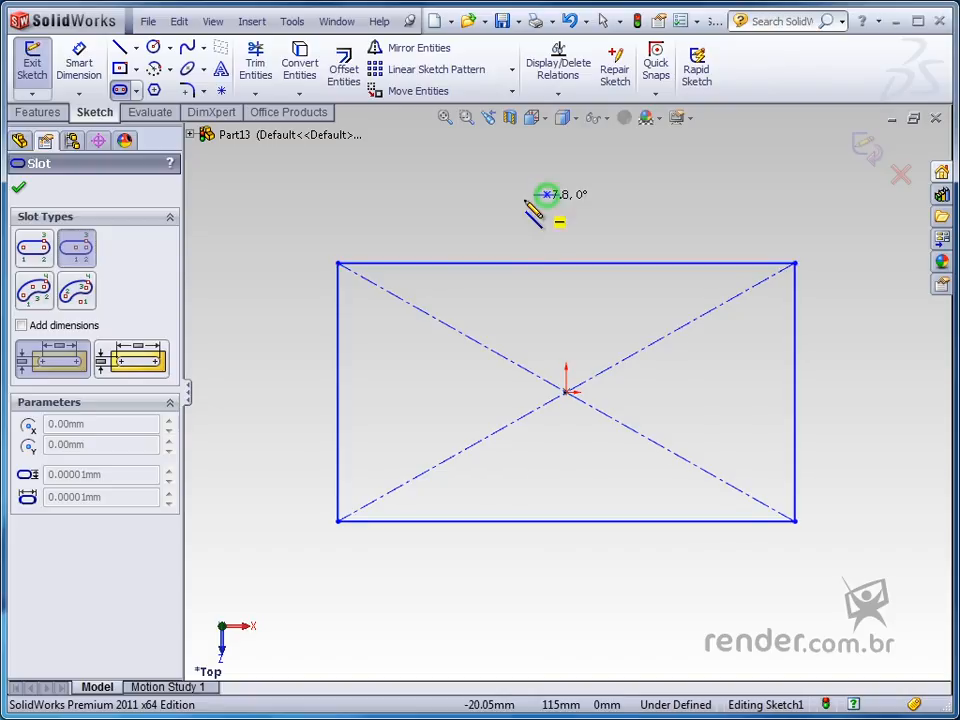
{"action": "left_click", "coordinate": [420, 196]}
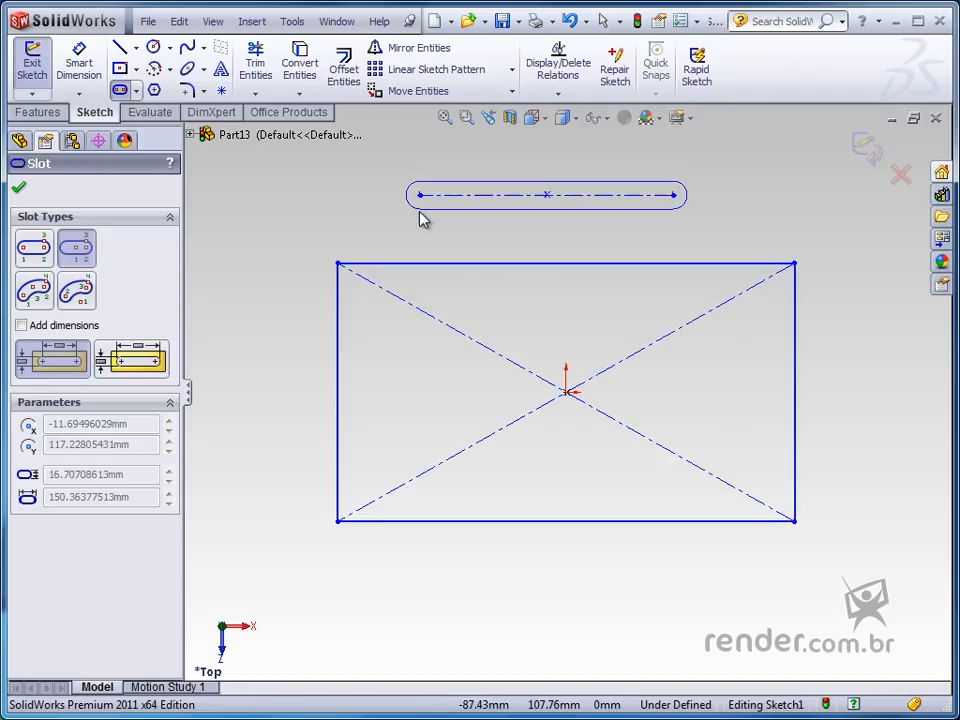
{"action": "left_click", "coordinate": [407, 236]}
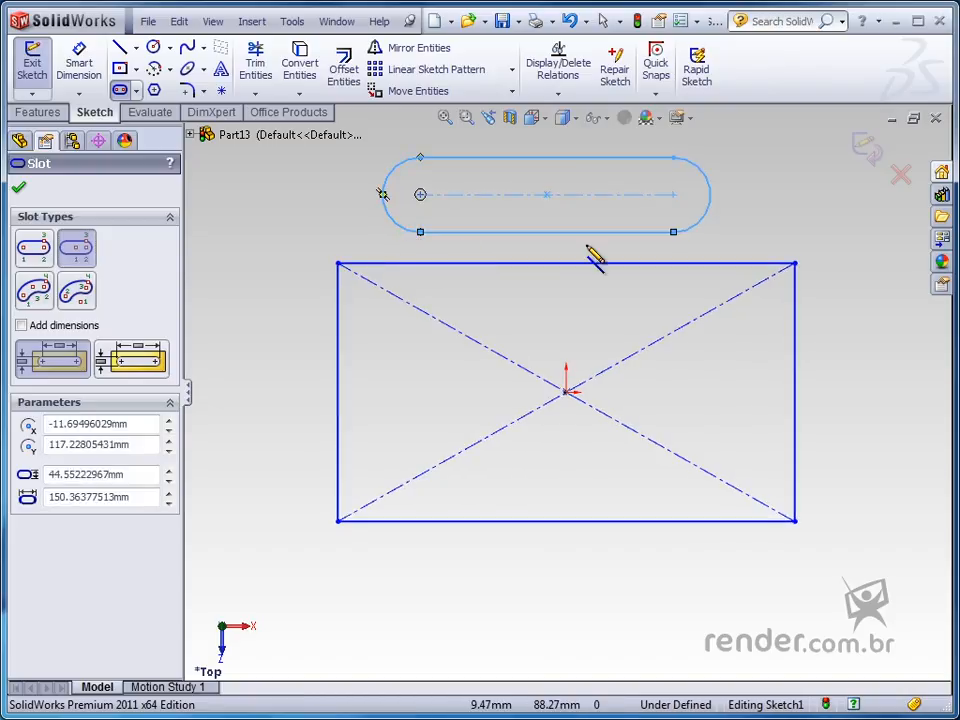
Enable automatic slot dimensions and sketch a horizontal centerpoint slot on the origin, about 182 mm between arc centers and 56 mm wide
{"action": "left_click", "coordinate": [22, 327]}
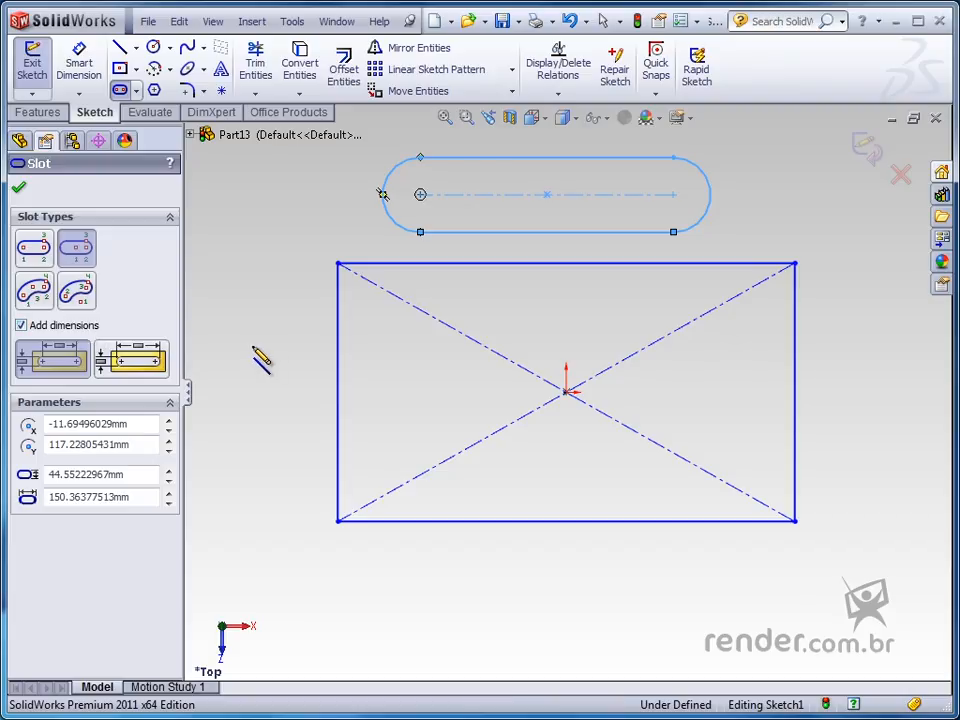
{"action": "left_click", "coordinate": [566, 392]}
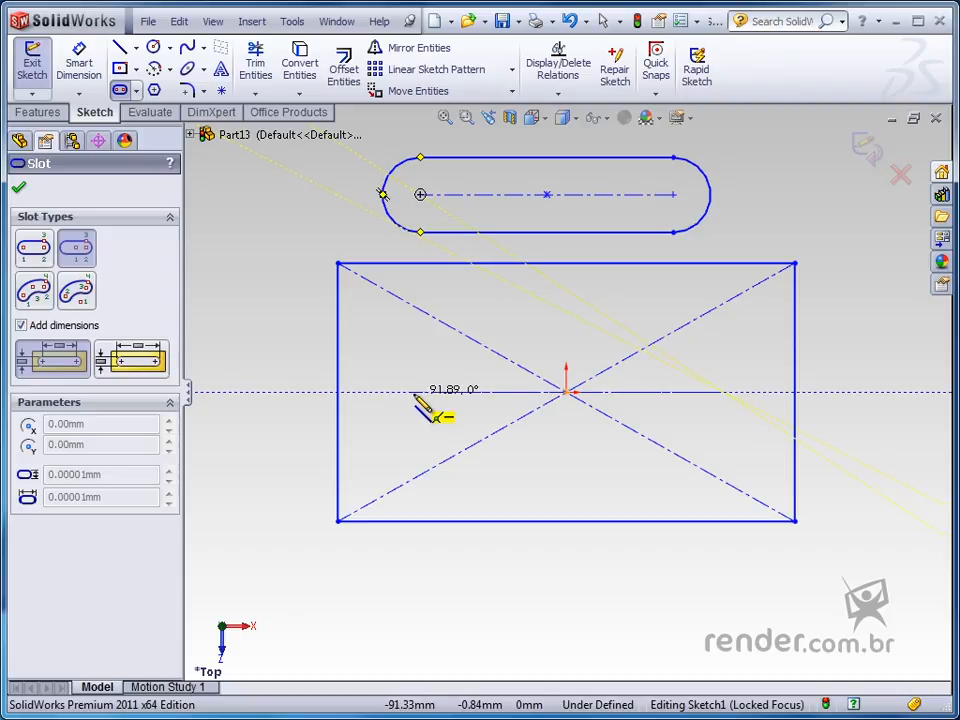
{"action": "left_click", "coordinate": [414, 392]}
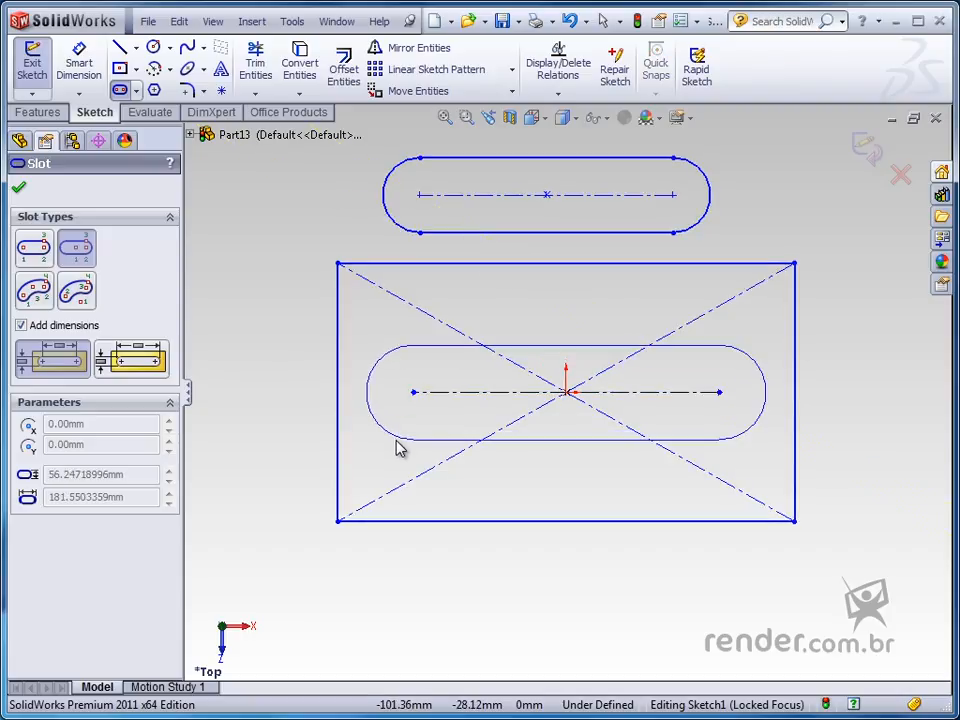
{"action": "left_click", "coordinate": [400, 444]}
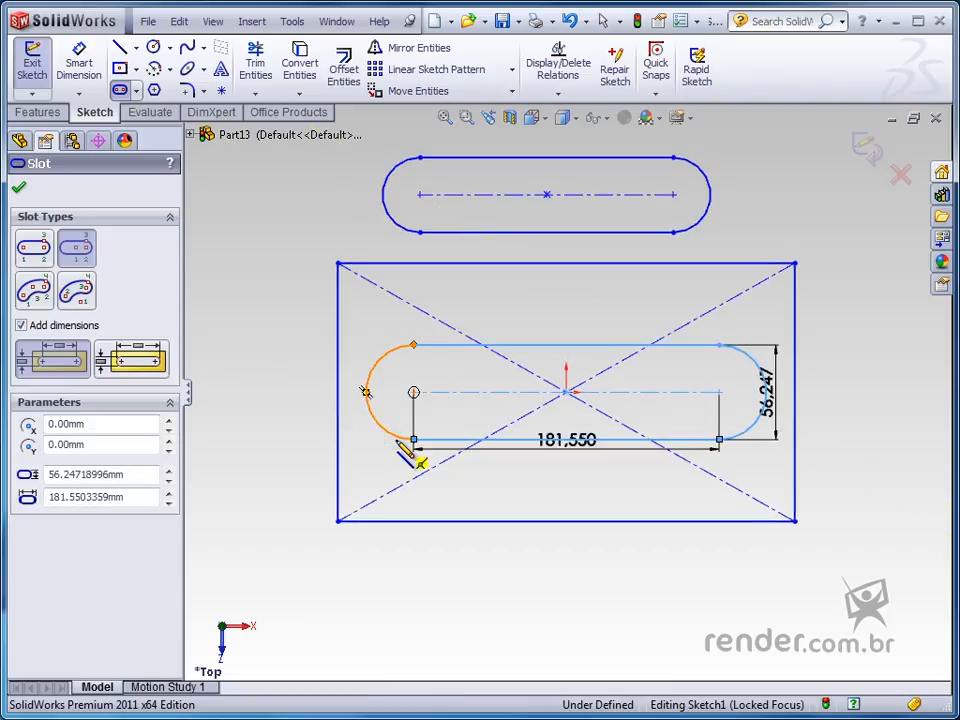
{"action": "key", "text": "Escape"}
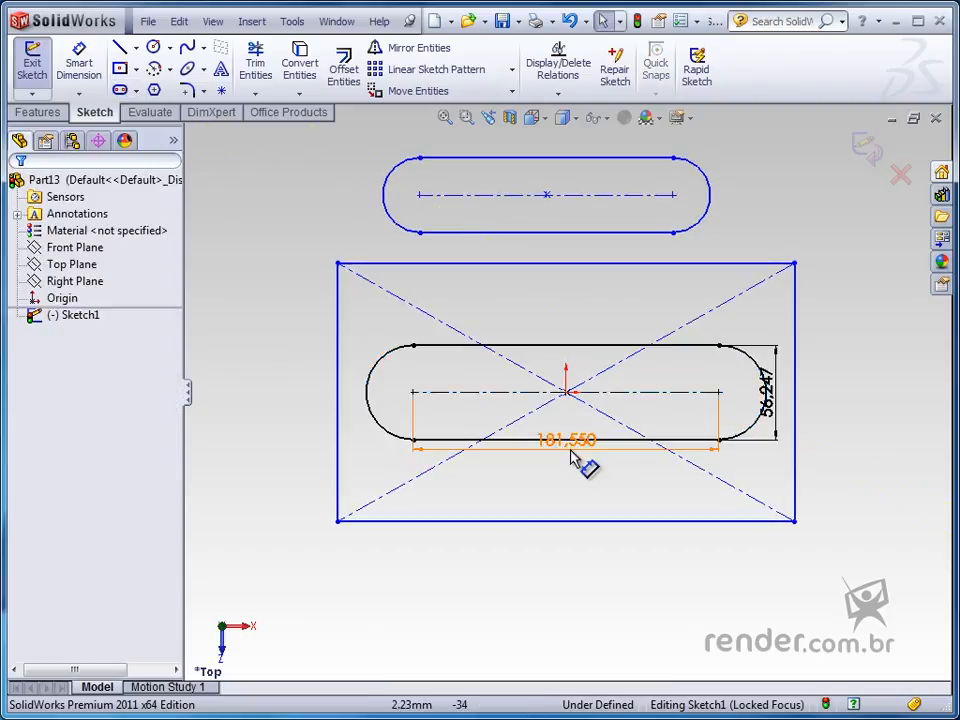
Reposition the centered slot's length dimension farther below it and its width dimension outside the rectangle's right edge
{"action": "left_click_drag", "start_coordinate": [572, 458], "coordinate": [574, 482]}
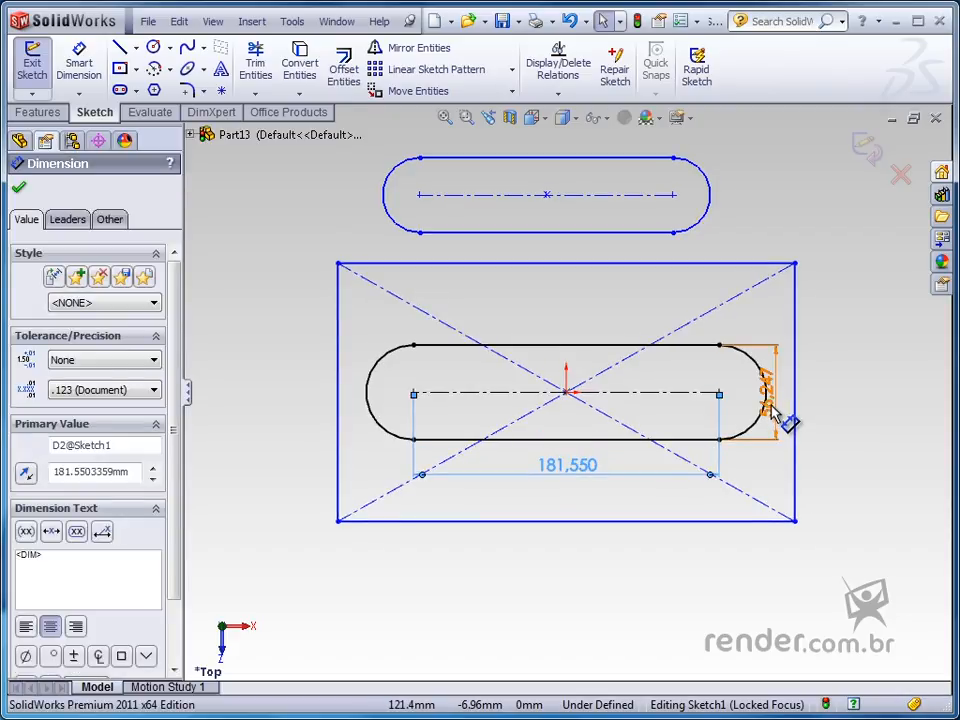
{"action": "left_click_drag", "start_coordinate": [775, 415], "coordinate": [831, 456]}
{"action": "left_click", "coordinate": [833, 460]}
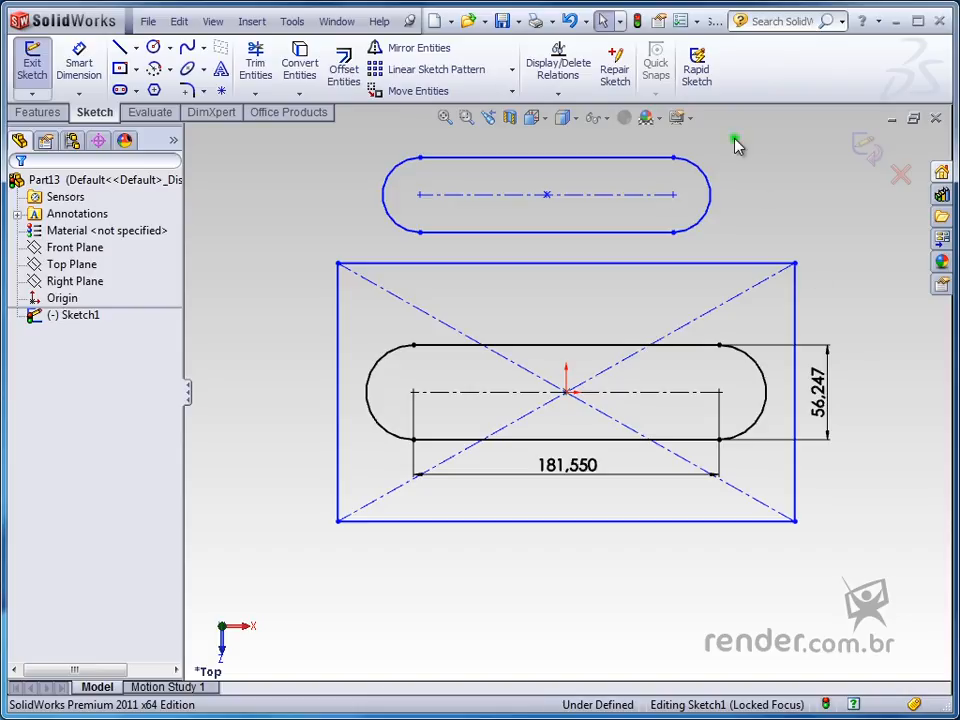
Delete the undimensioned slot above the rectangle
{"action": "left_click_drag", "start_coordinate": [735, 145], "coordinate": [366, 253]}
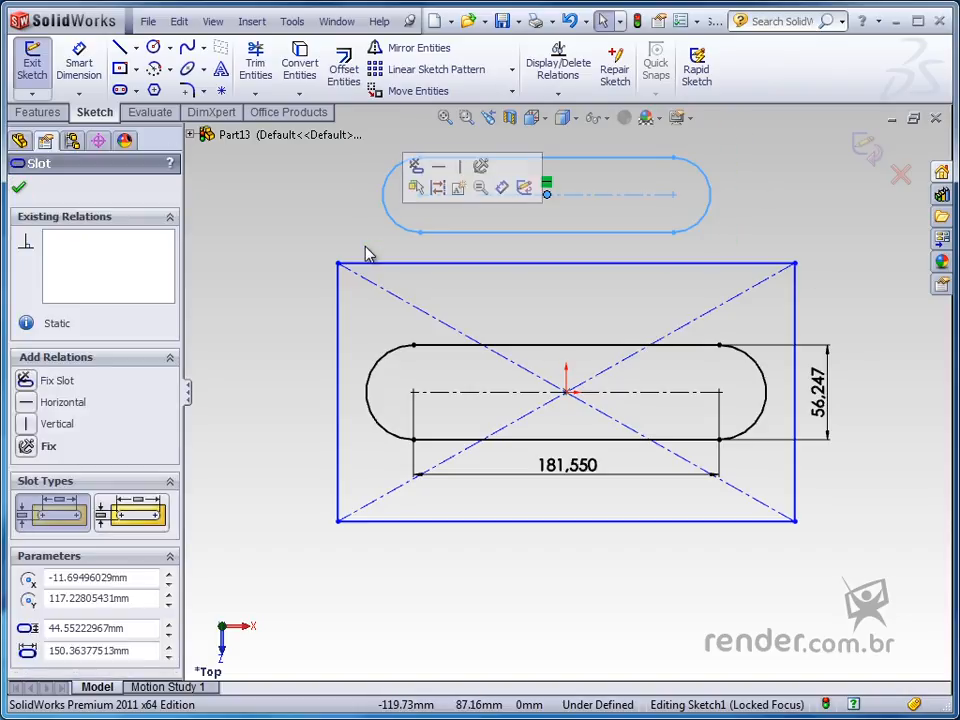
{"action": "key", "text": "Delete"}
{"action": "key", "text": "f"}
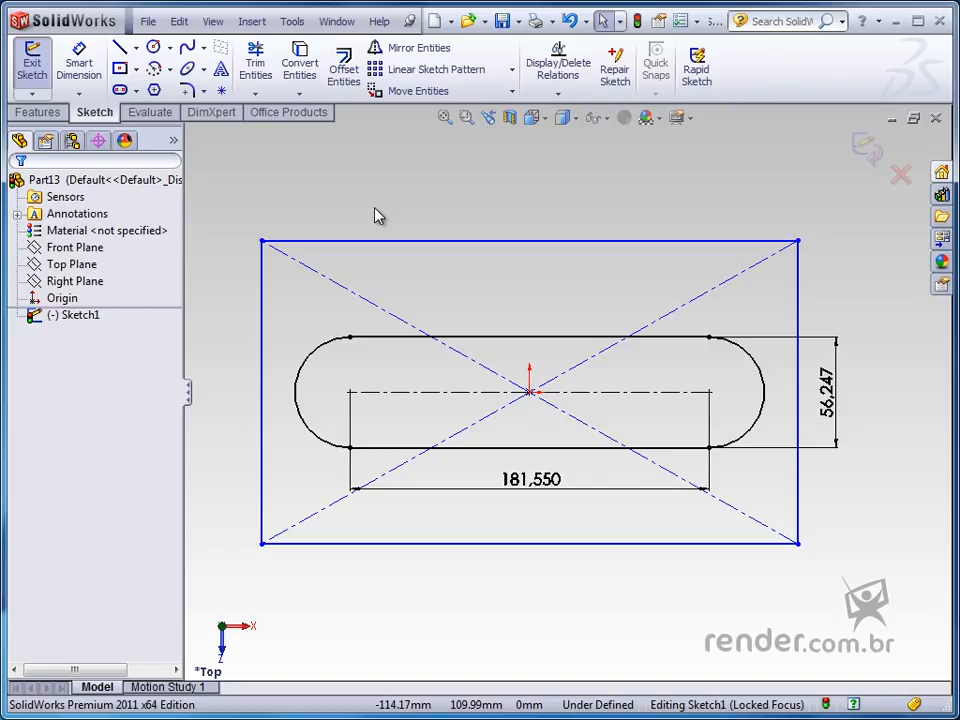
Stretch the rectangle by its lower-left corner into a longer, flatter shape around the slot and exit the sketch
{"action": "key", "text": "z"}
{"action": "key", "text": "z"}
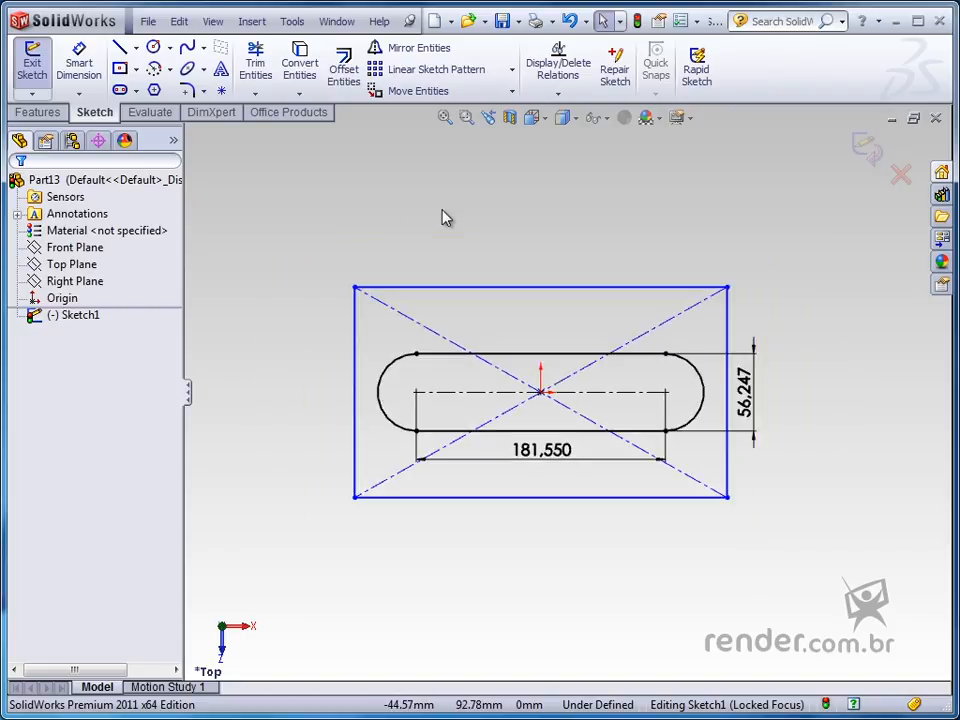
{"action": "left_click_drag", "start_coordinate": [357, 498], "coordinate": [237, 478]}
{"action": "left_click", "coordinate": [679, 515]}
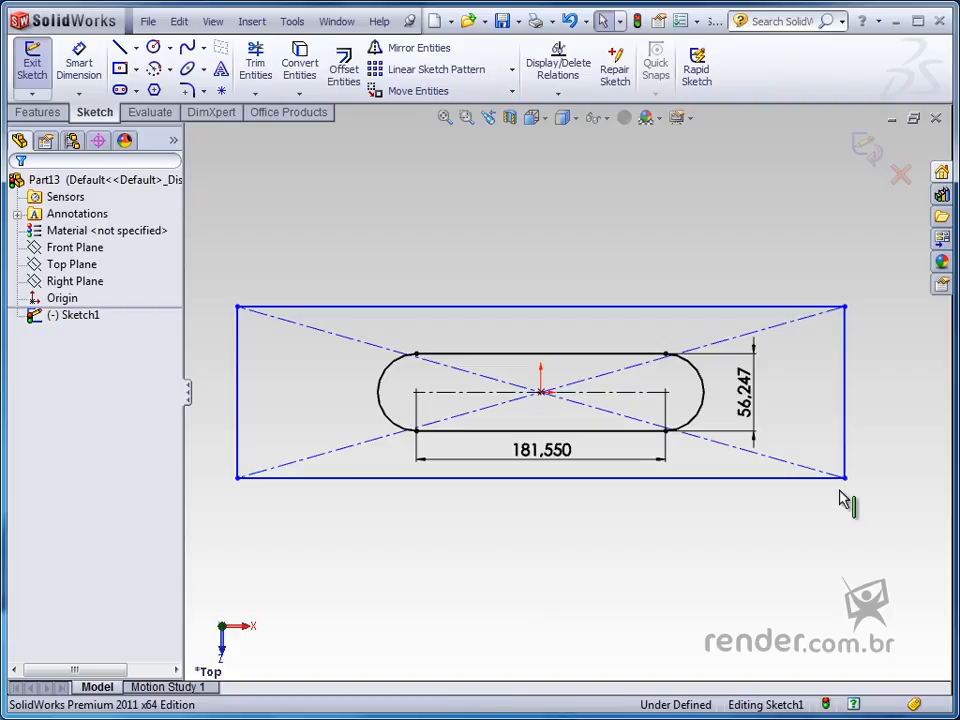
{"action": "left_click", "coordinate": [866, 150]}
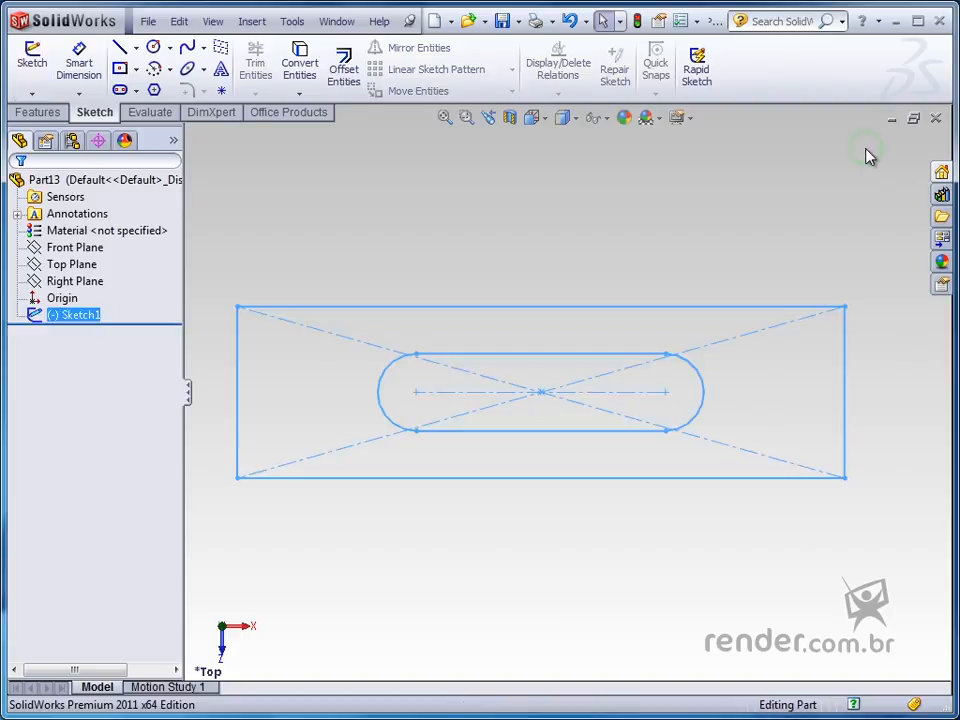
{"action": "left_click", "coordinate": [579, 186]}
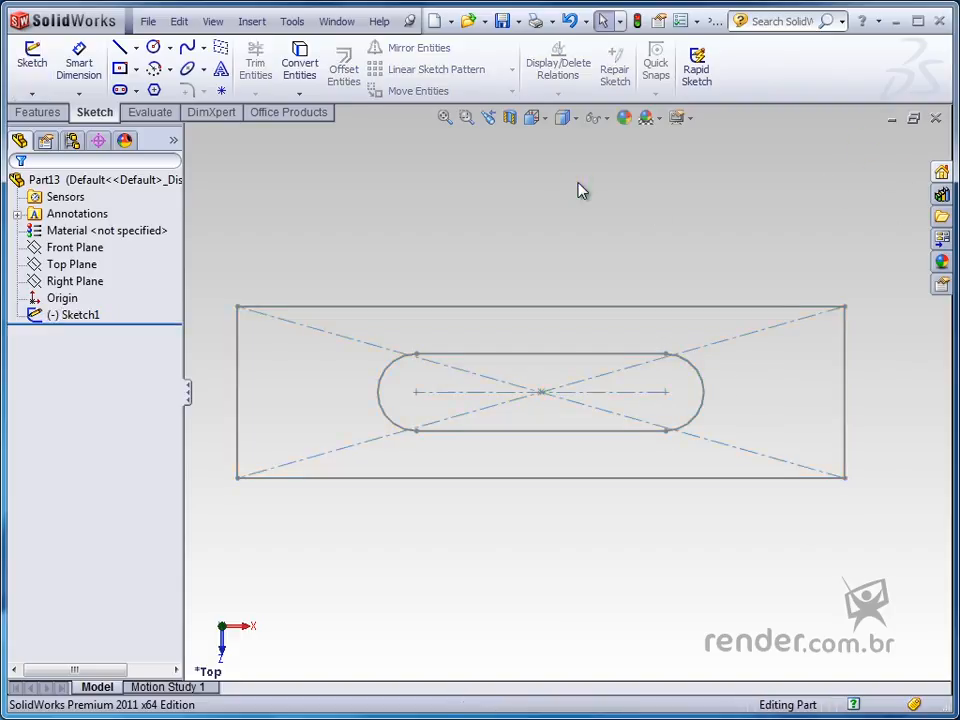
Save the part to the desktop folder as Grampo de Fixação
{"action": "left_click", "coordinate": [502, 21]}
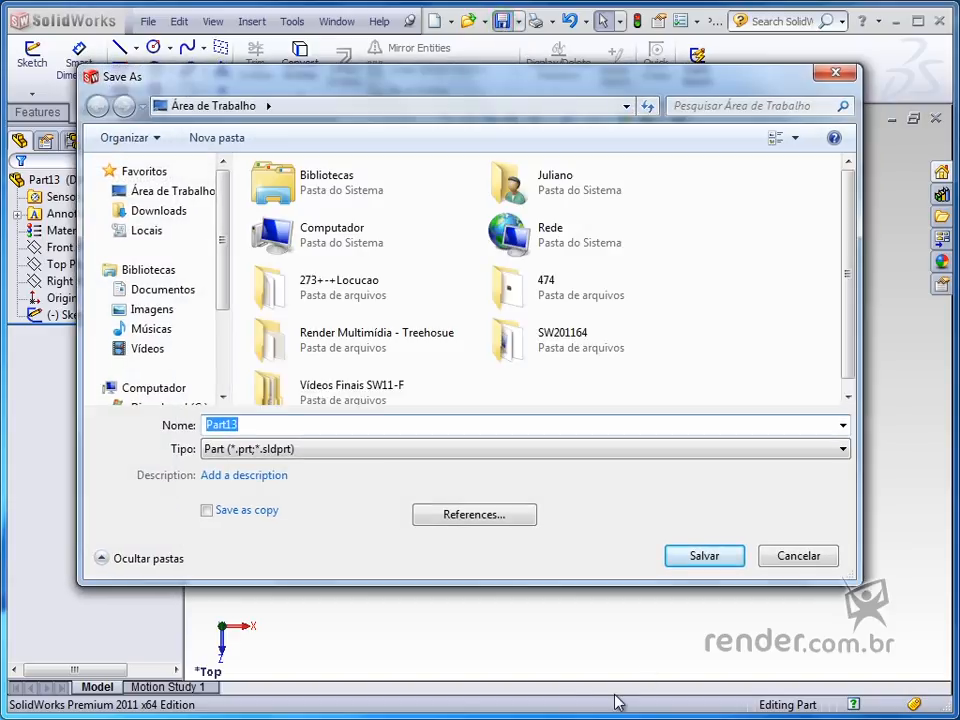
{"action": "left_click", "coordinate": [253, 424]}
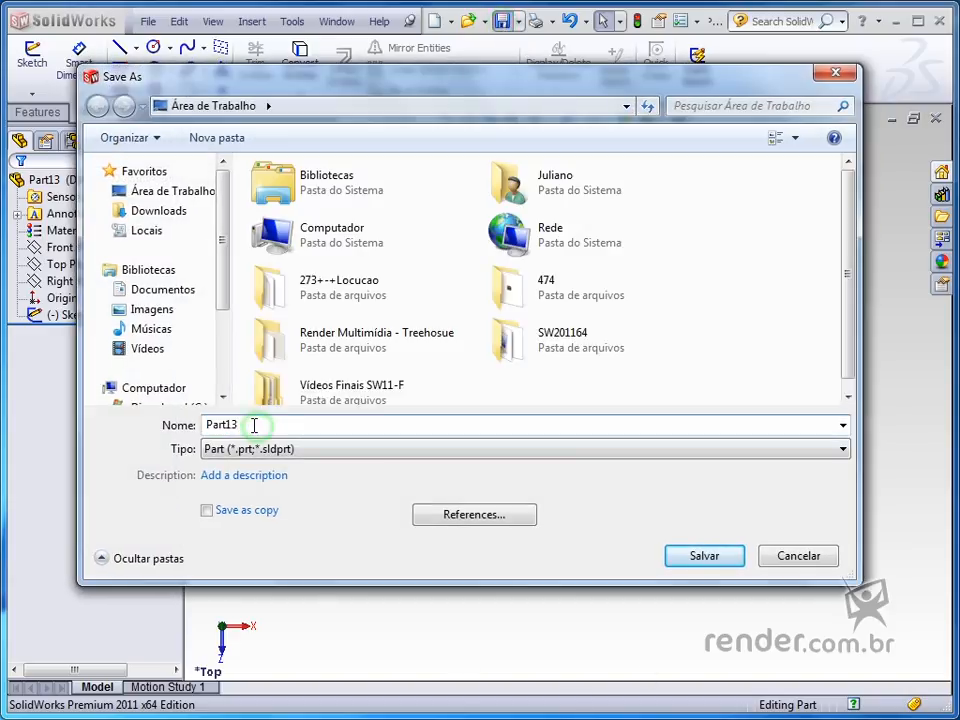
{"action": "double_click", "coordinate": [253, 424]}
{"action": "type", "text": "Grampo de Fixação"}
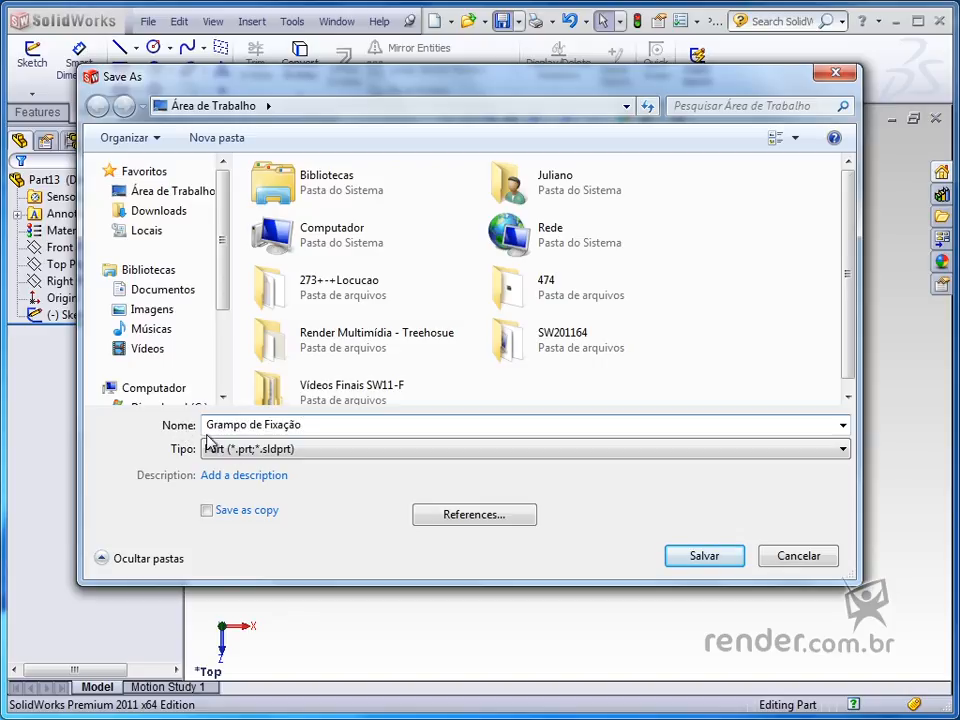
{"action": "left_click", "coordinate": [704, 556]}
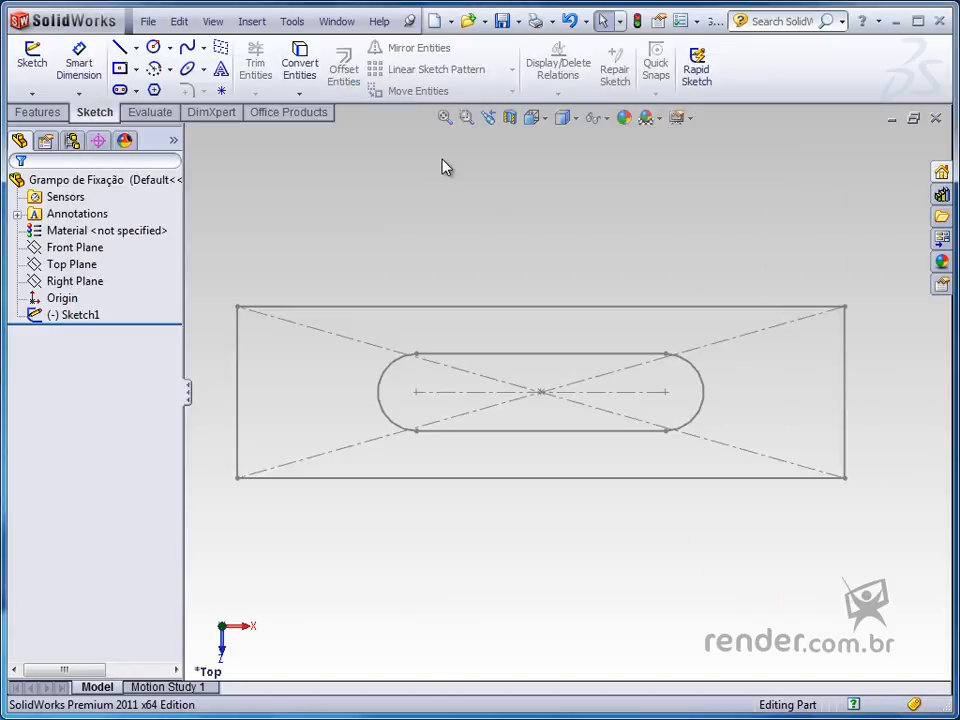
Create a new part document and start a sketch on its Top Plane
{"action": "left_click", "coordinate": [434, 21]}
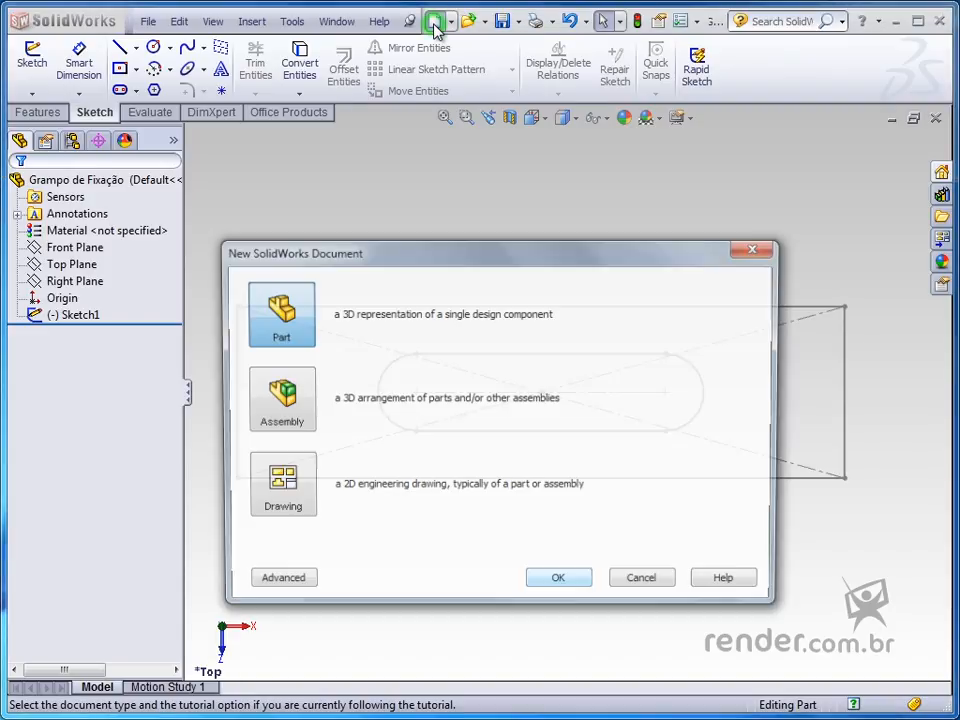
{"action": "left_click", "coordinate": [562, 585]}
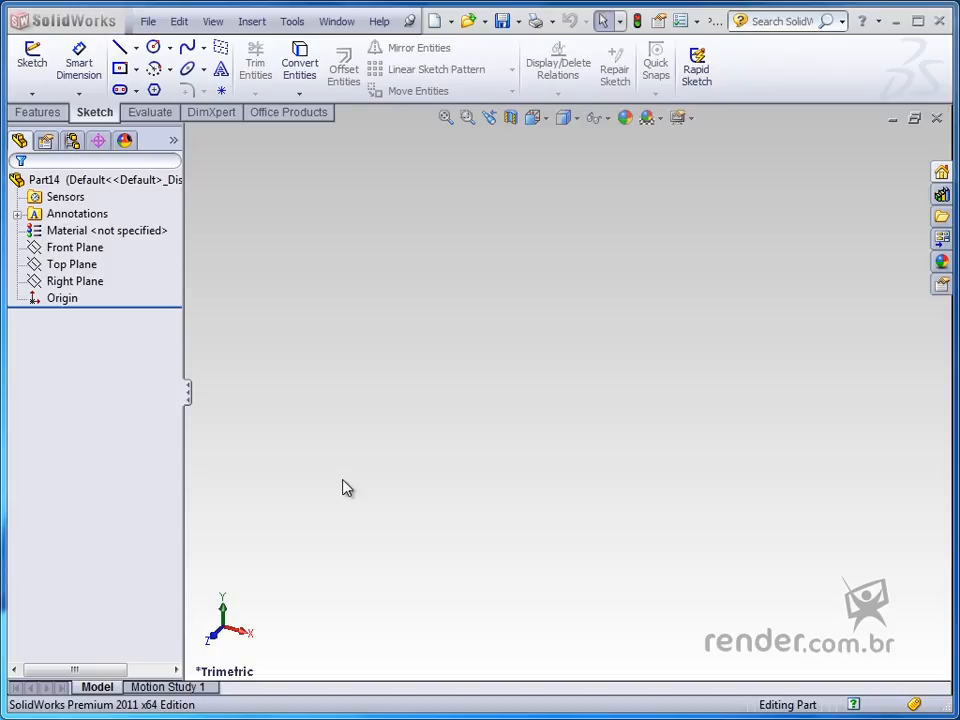
{"action": "left_click", "coordinate": [88, 268]}
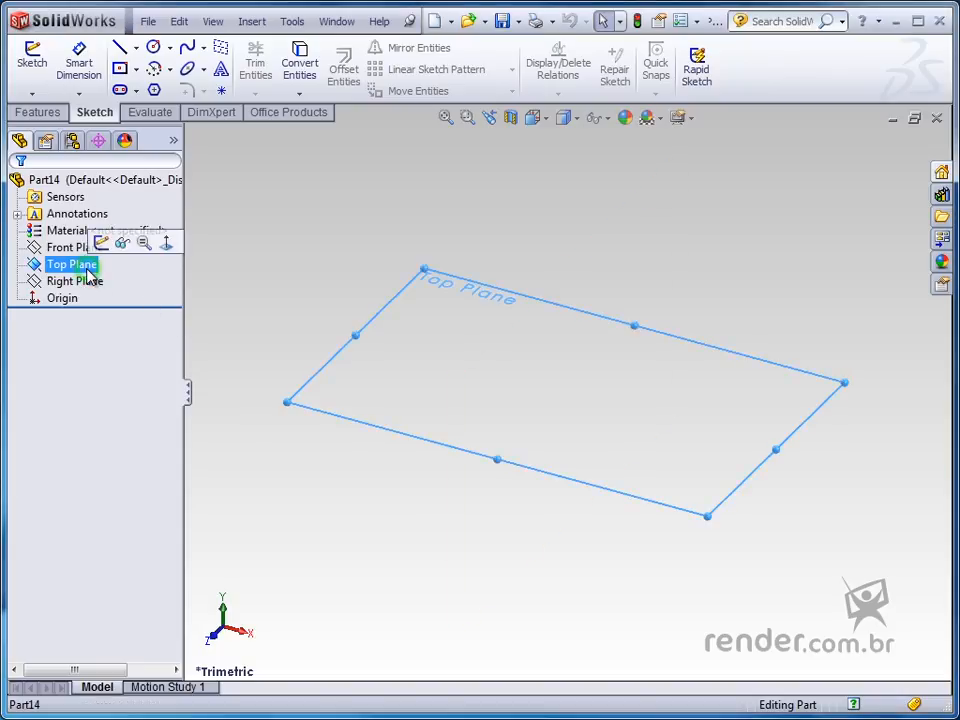
{"action": "left_click", "coordinate": [103, 240]}
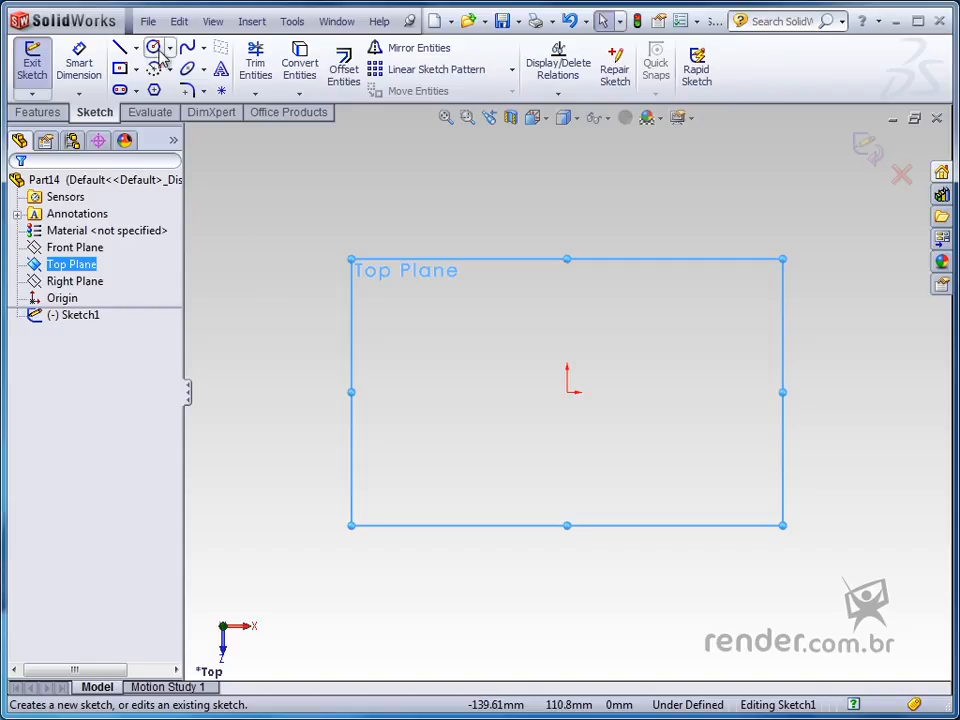
Sketch a horizontal line about 260 mm long starting at the origin and extending along positive X
{"action": "left_click", "coordinate": [120, 50]}
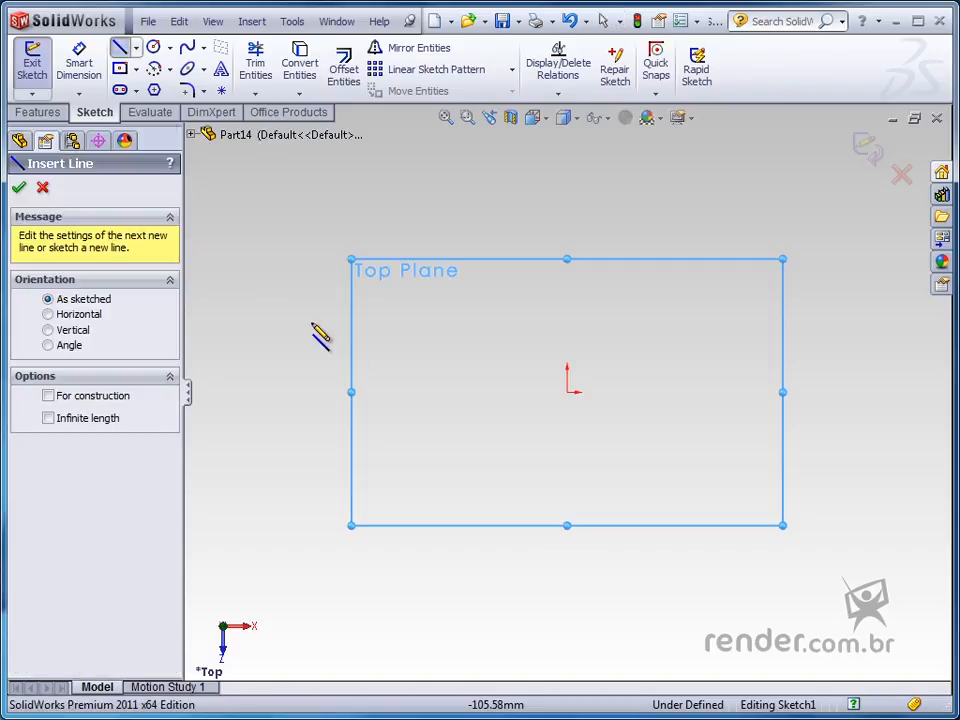
{"action": "left_click", "coordinate": [567, 392]}
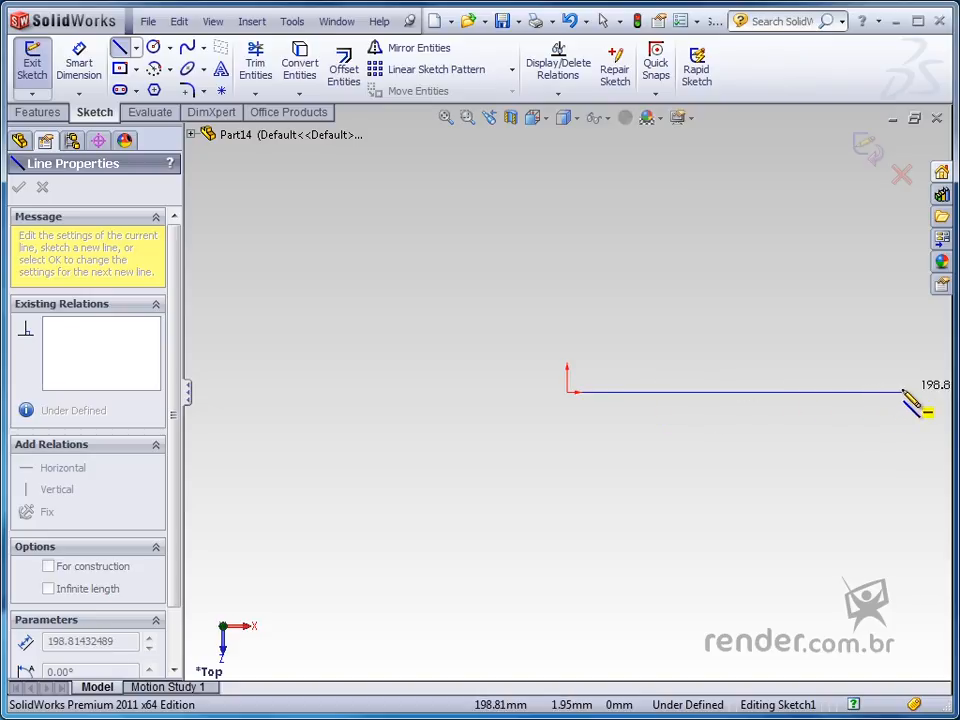
{"action": "left_click", "coordinate": [872, 392]}
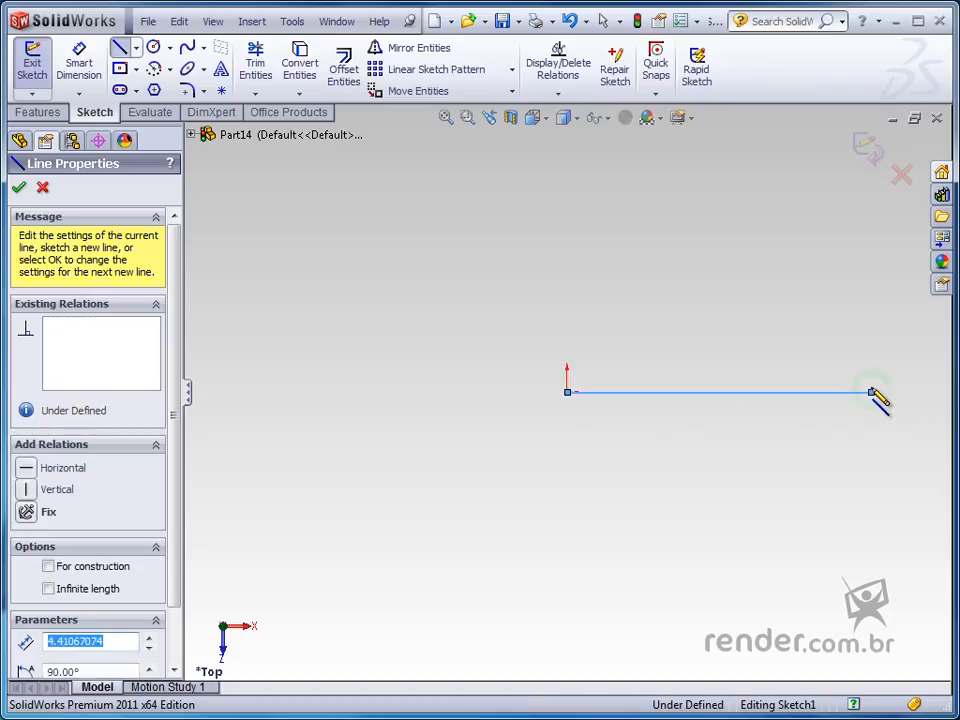
{"action": "key", "text": "Escape"}
{"action": "key", "text": "f"}
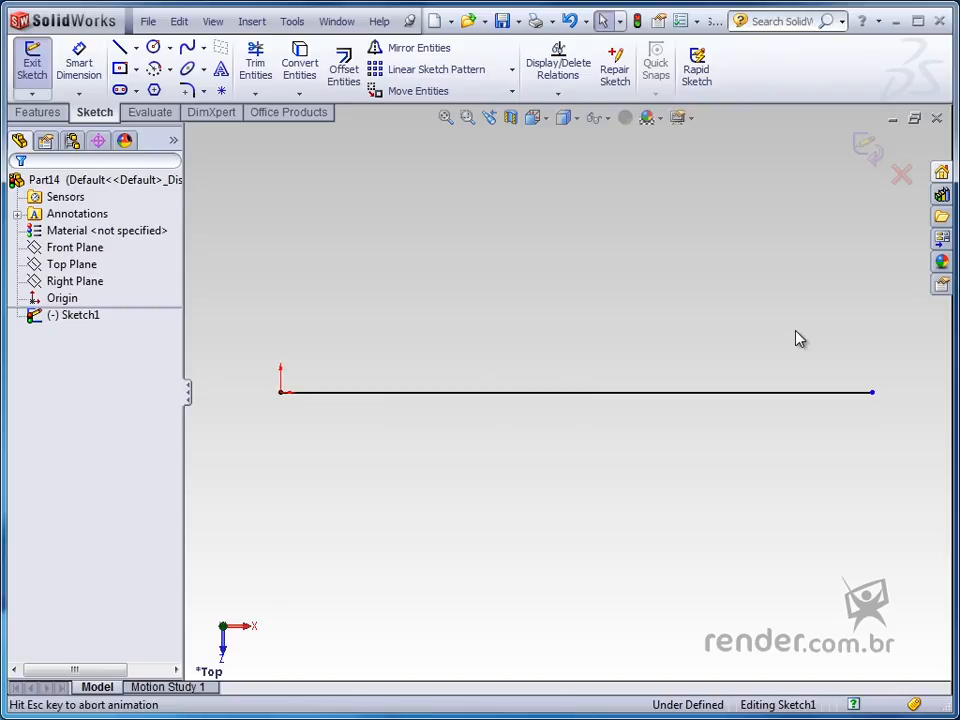
Sketch a slightly slanted line about 182 mm long above the horizontal line, descending away from the origin side
{"action": "key", "text": "l"}
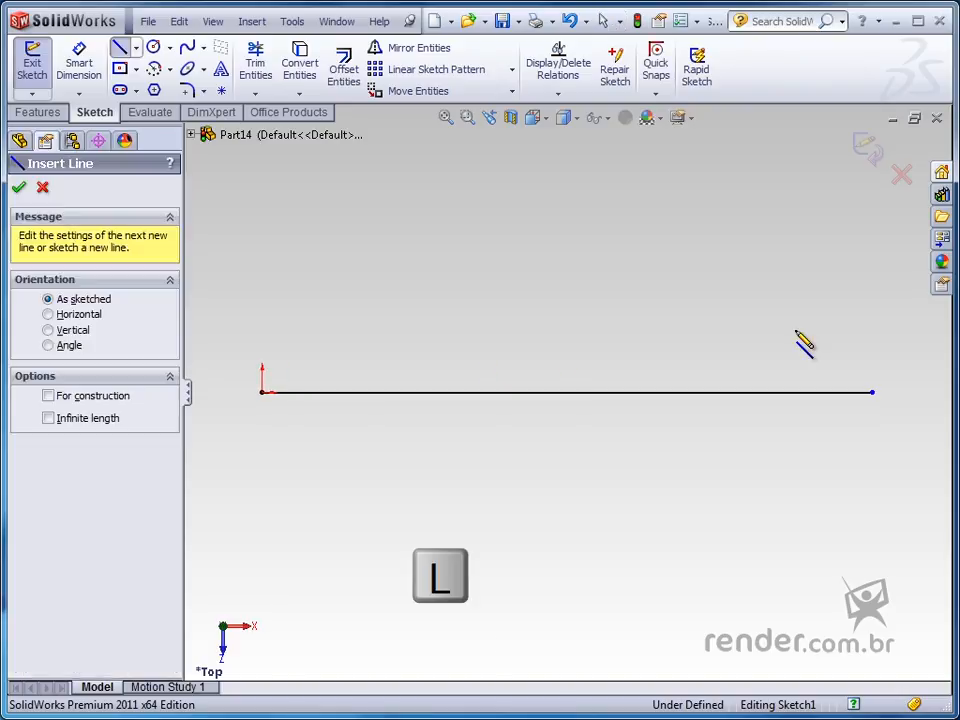
{"action": "left_click", "coordinate": [752, 357]}
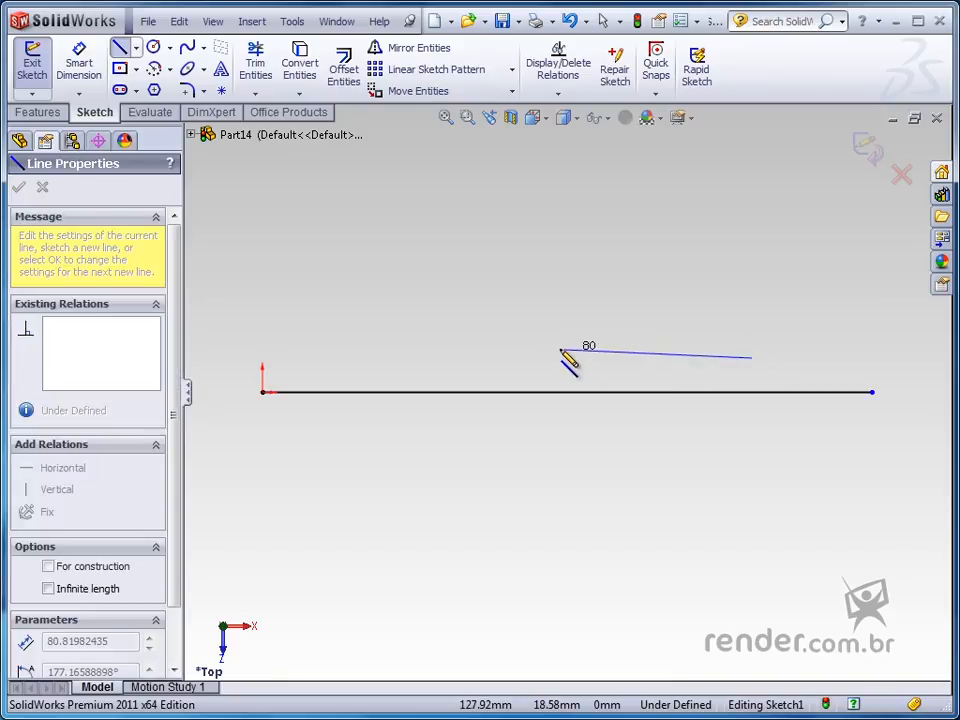
{"action": "left_click", "coordinate": [326, 329]}
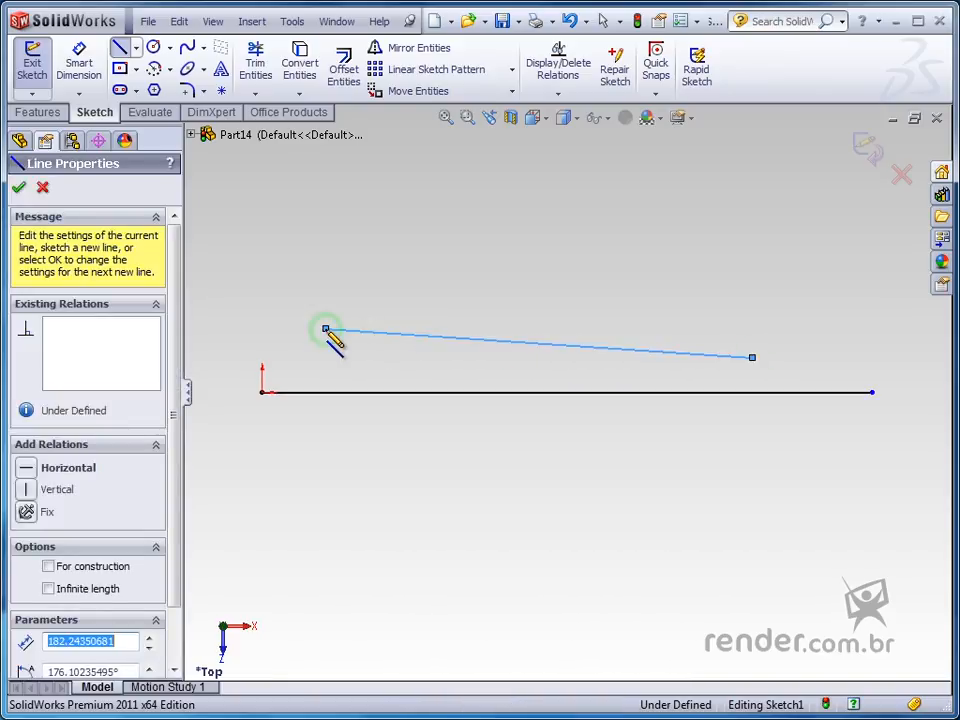
{"action": "key", "text": "Escape"}
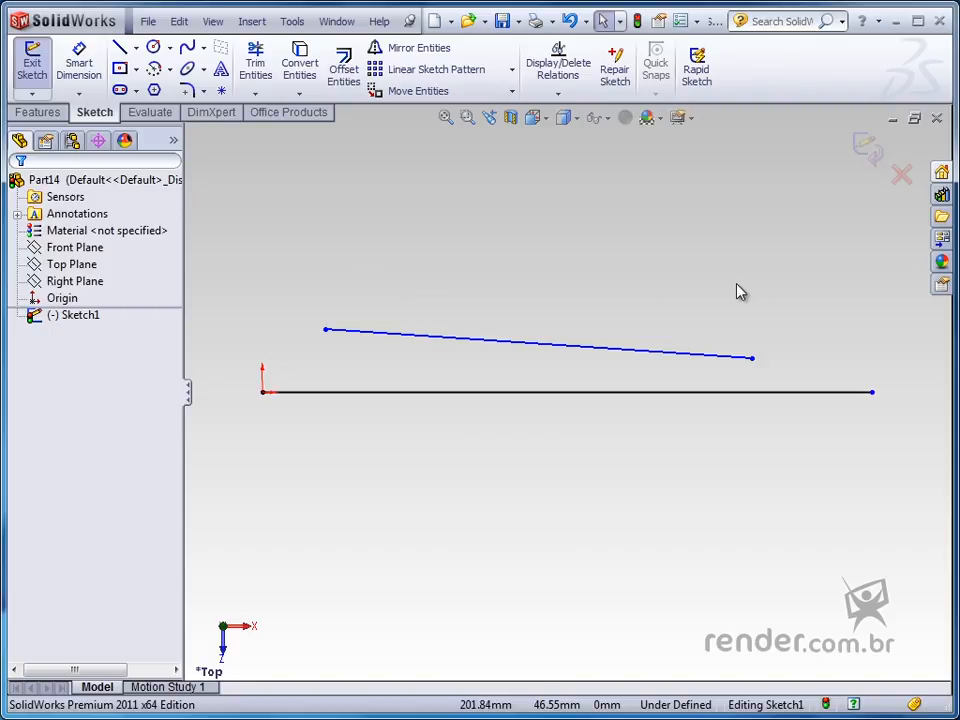
Convert the horizontal line from the origin into construction geometry
{"action": "left_click", "coordinate": [770, 392]}
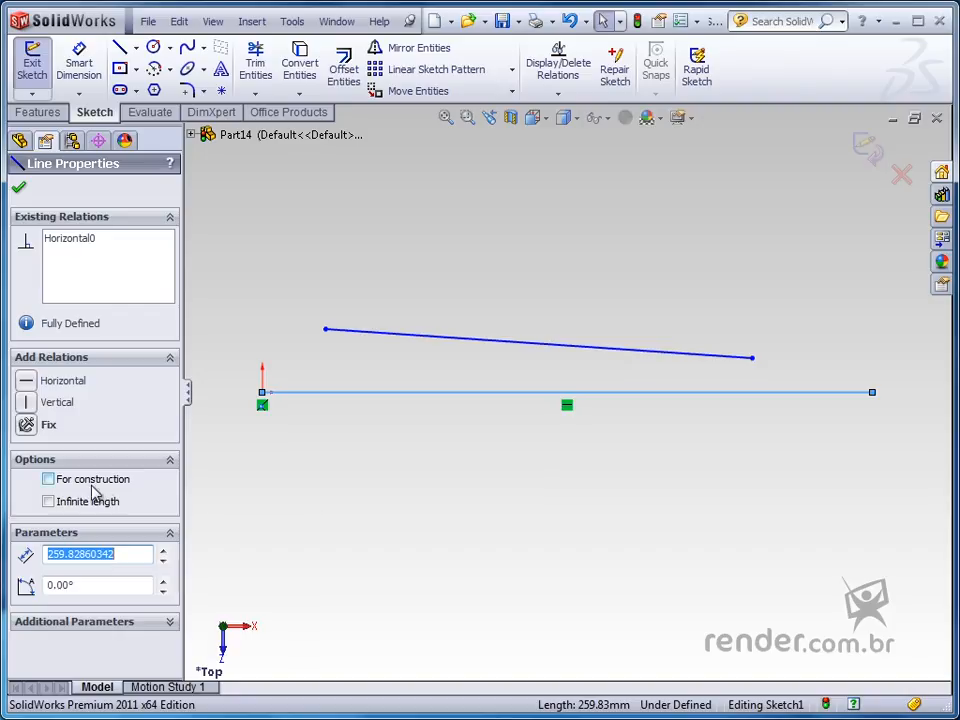
{"action": "left_click", "coordinate": [48, 480]}
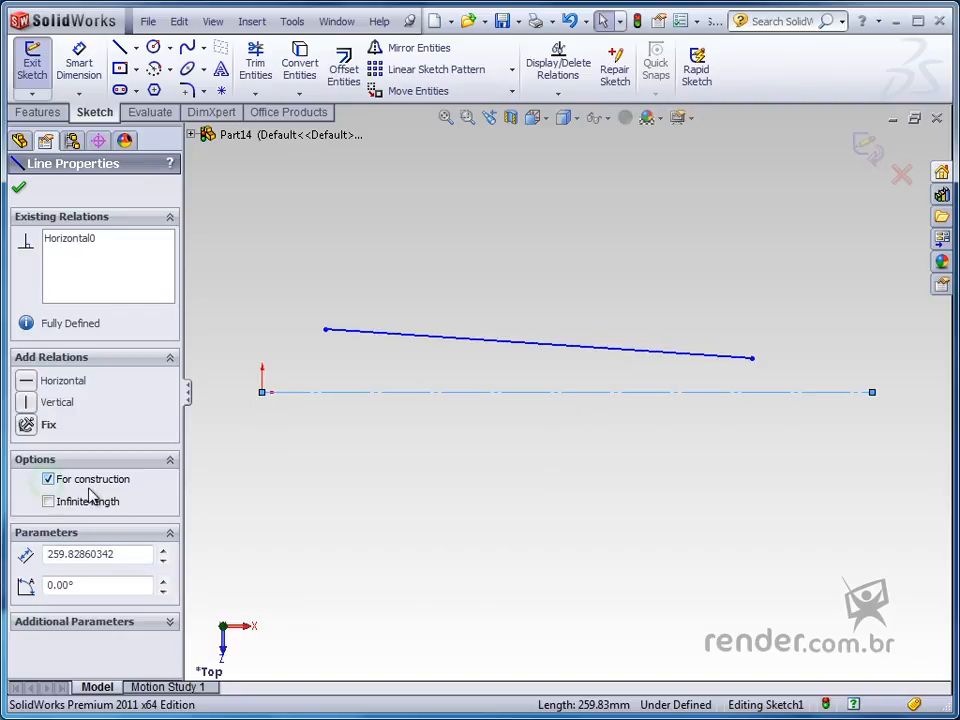
{"action": "left_click", "coordinate": [484, 425]}
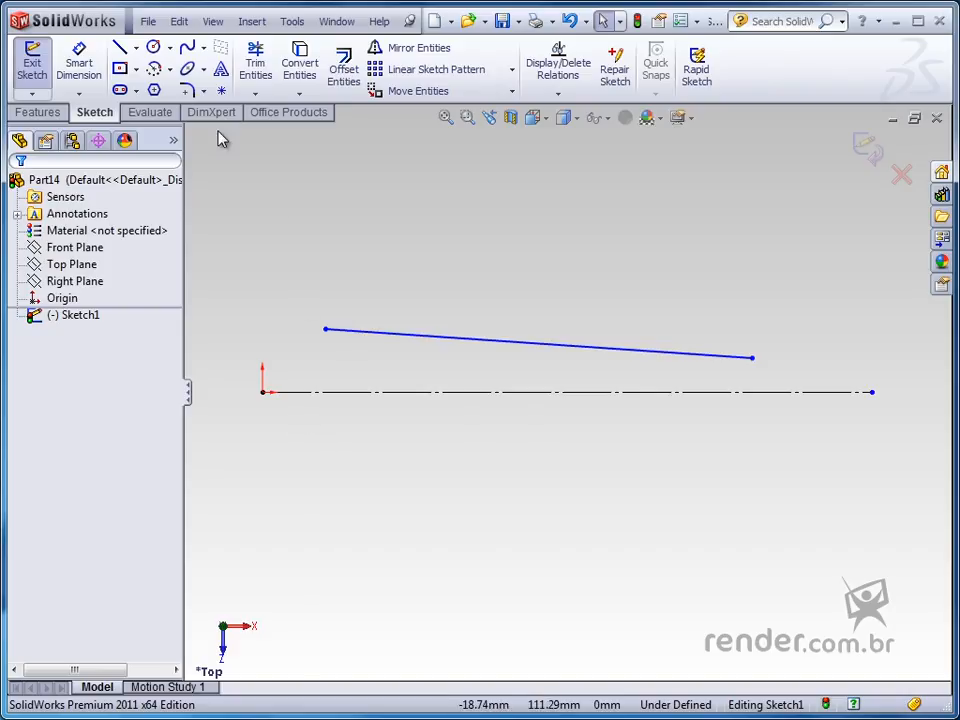
Draw a 90° three-point arc of about 27 mm radius from the slanted line's left end to the origin
{"action": "left_click", "coordinate": [156, 70]}
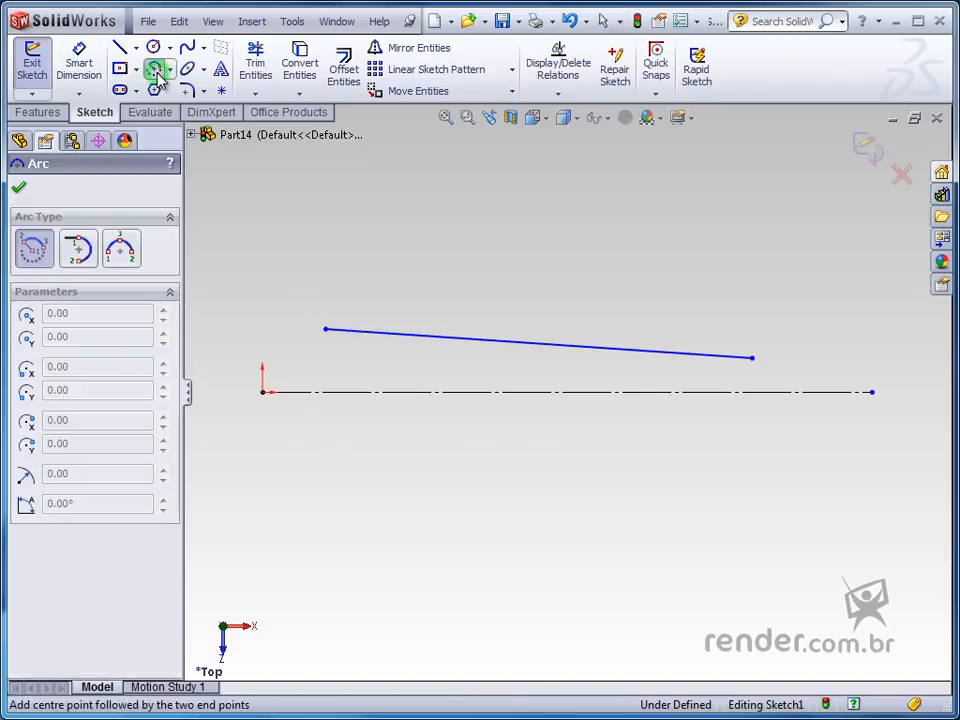
{"action": "left_click", "coordinate": [122, 250]}
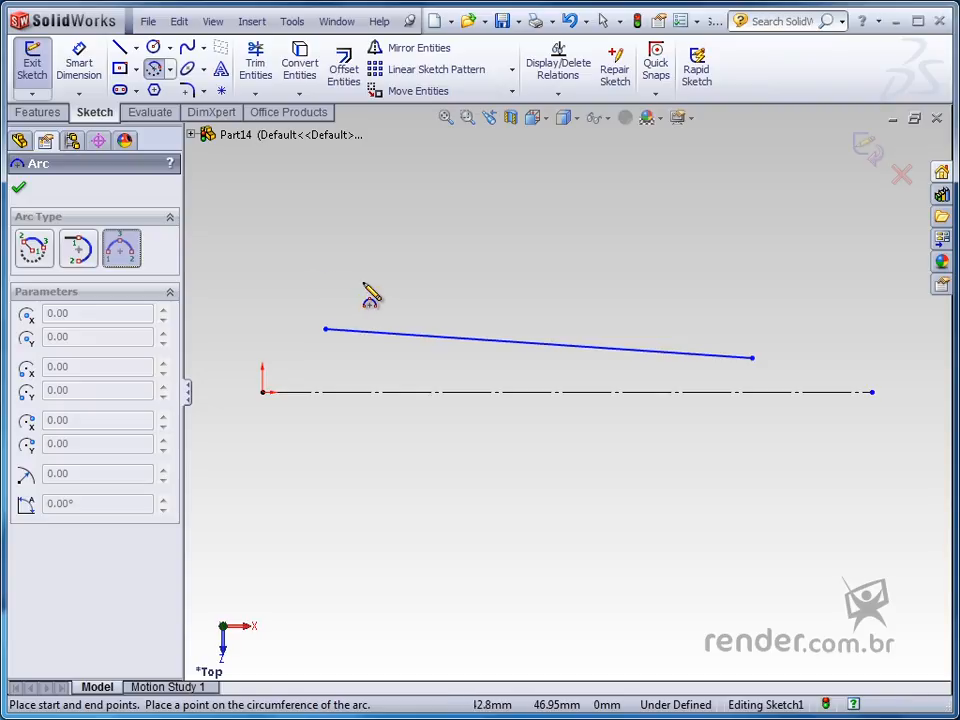
{"action": "left_click", "coordinate": [325, 328]}
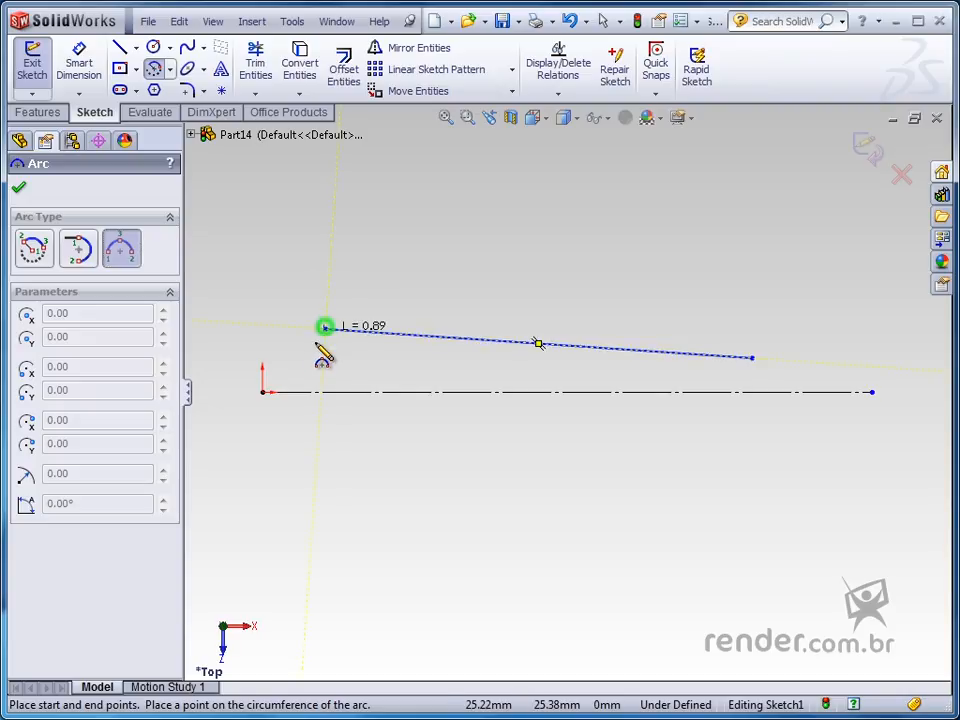
{"action": "left_click", "coordinate": [262, 392]}
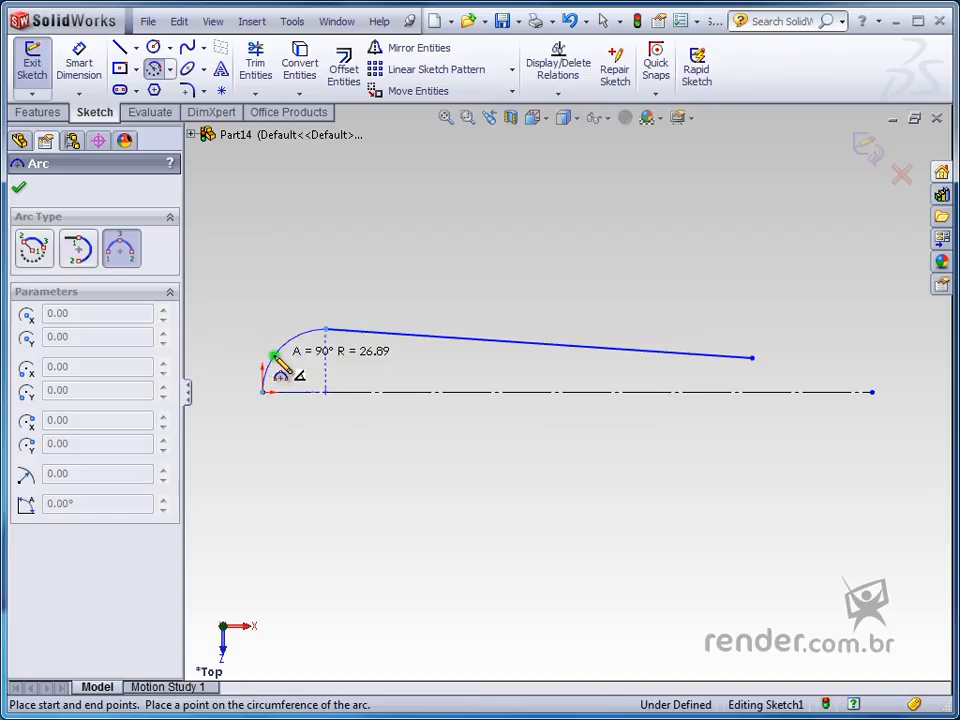
{"action": "left_click", "coordinate": [278, 352]}
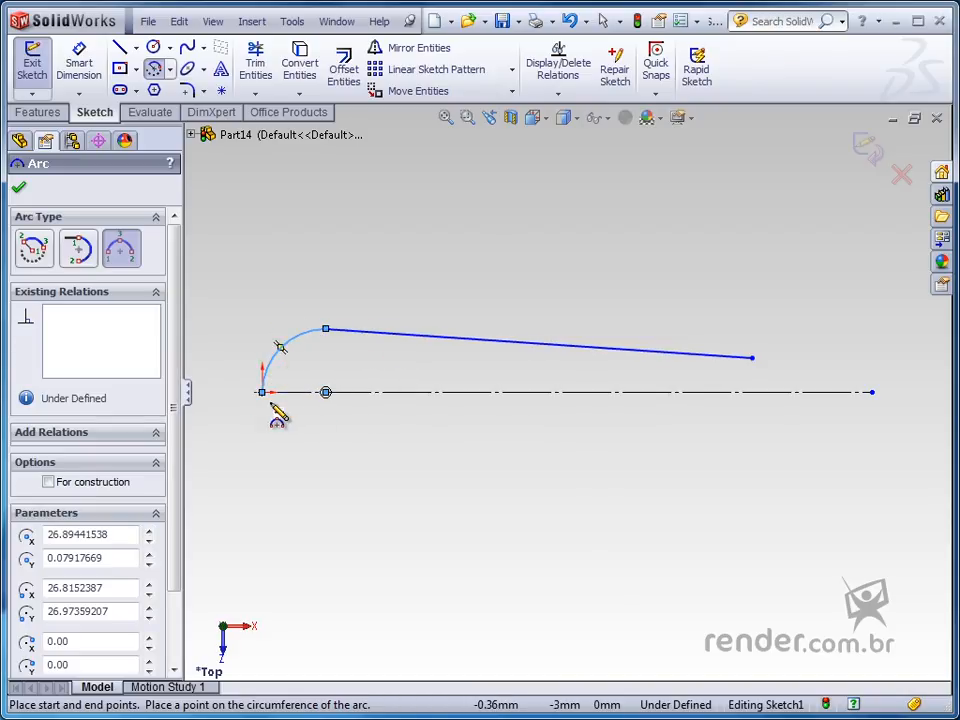
{"action": "key", "text": "Escape"}
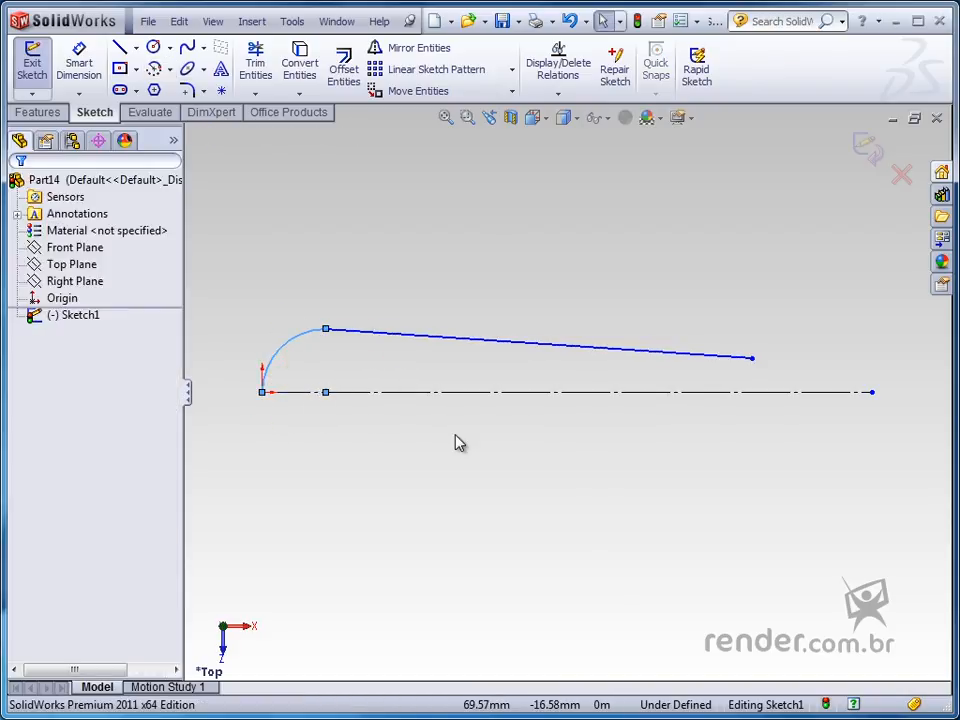
{"action": "left_click", "coordinate": [535, 438]}
Continue the profile from the slanted line's right end with a shallow upward tangent arc of about 70 mm radius
{"action": "scroll", "coordinate": [835, 369], "scroll_direction": "up", "scroll_amount": 2}
{"action": "scroll", "coordinate": [834, 368], "scroll_direction": "down", "scroll_amount": 2}
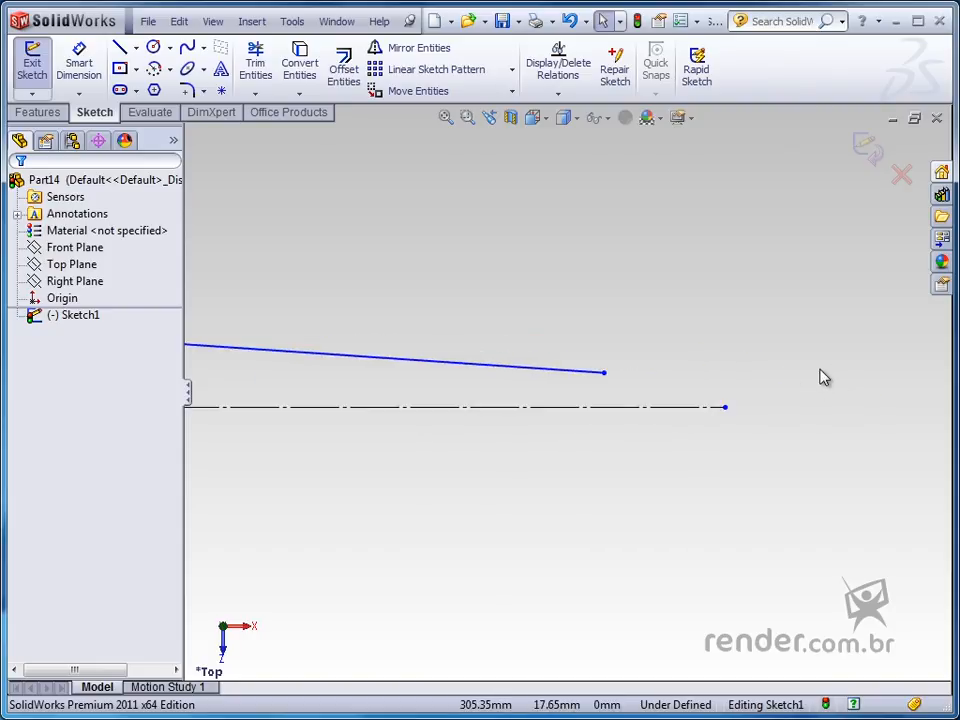
{"action": "key", "text": "l"}
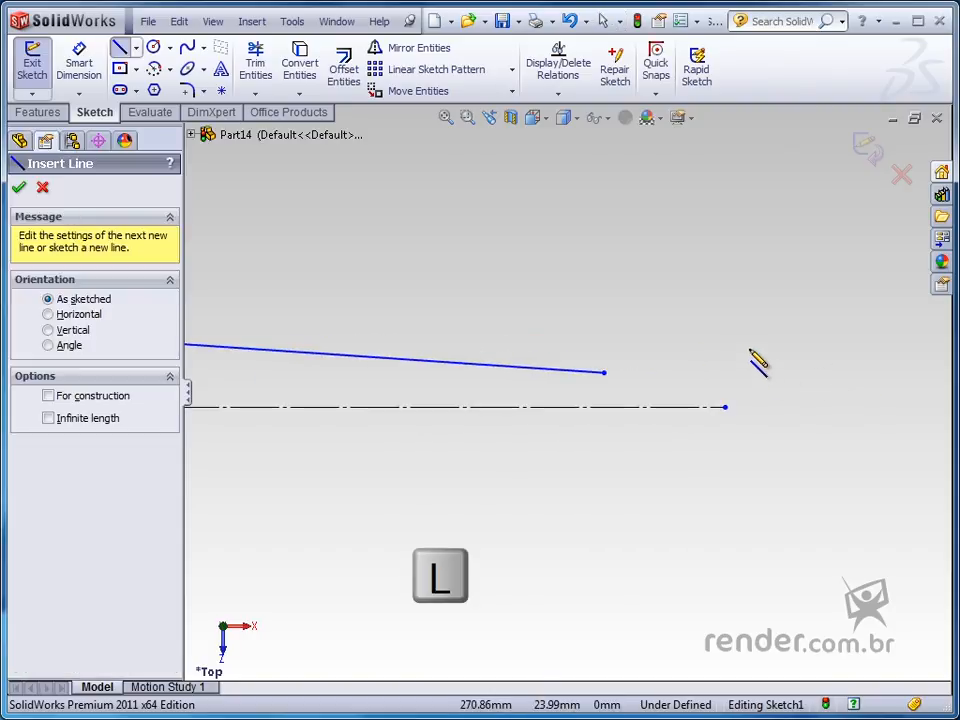
{"action": "left_click", "coordinate": [604, 373]}
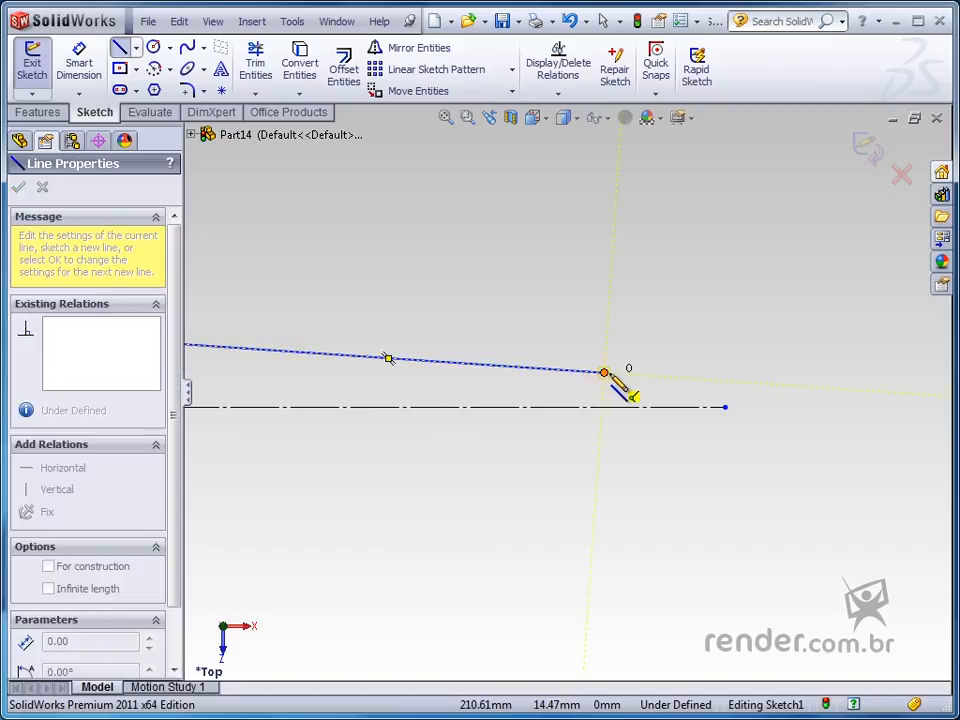
{"action": "key", "text": "a"}
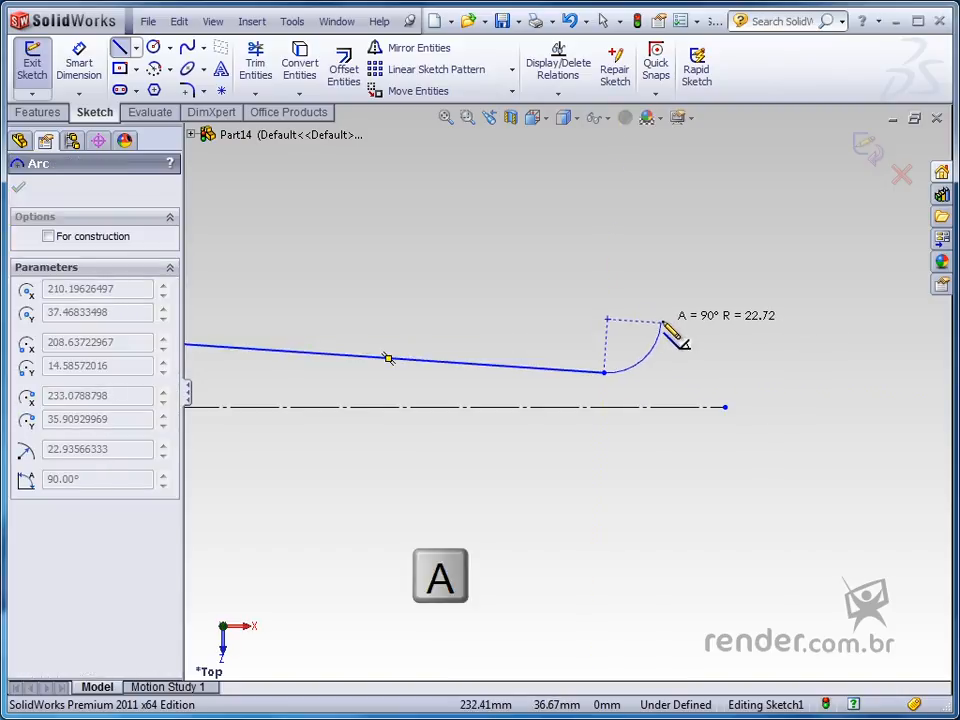
{"action": "scroll", "coordinate": [695, 359], "scroll_direction": "up", "scroll_amount": 1}
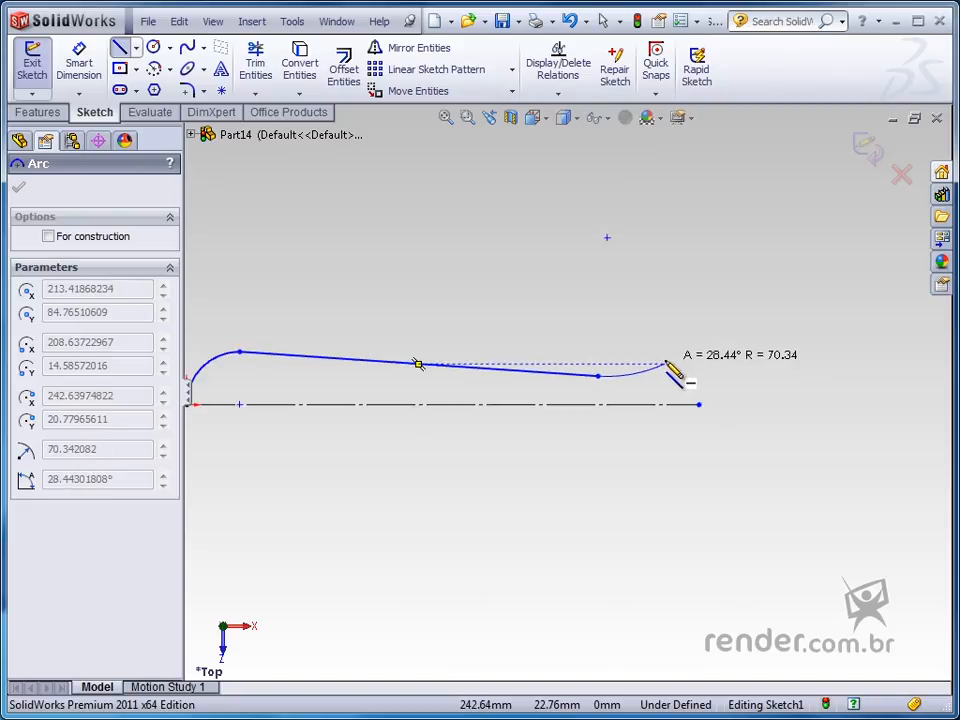
{"action": "left_click", "coordinate": [666, 364]}
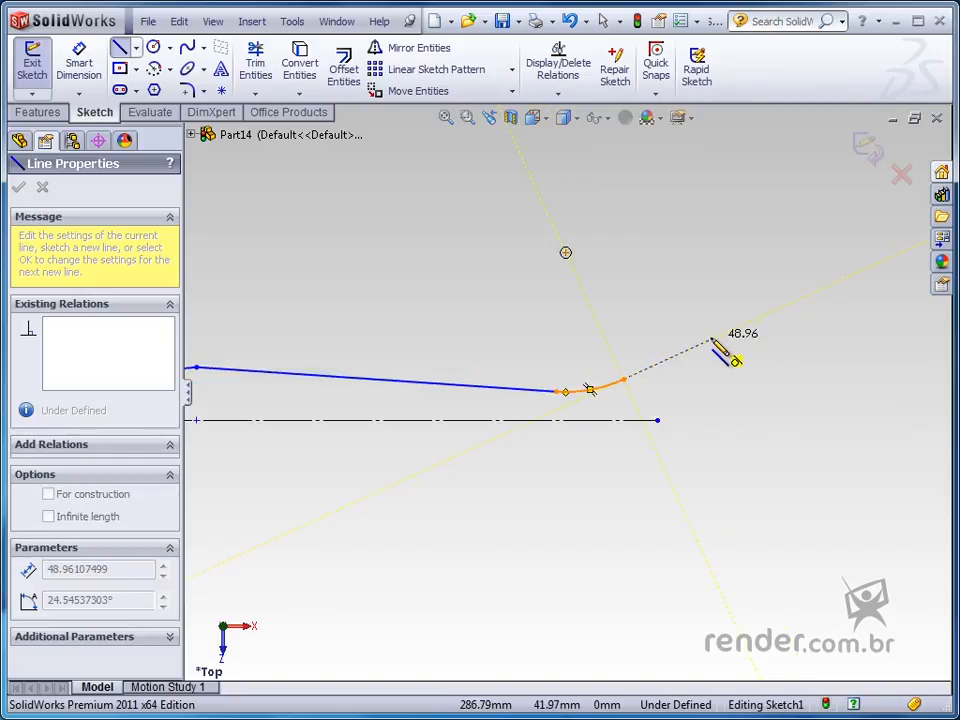
Extend the profile with a tangent line about 49 mm long and a tangent arc curving over and down
{"action": "left_click", "coordinate": [713, 339]}
{"action": "key", "text": "z"}
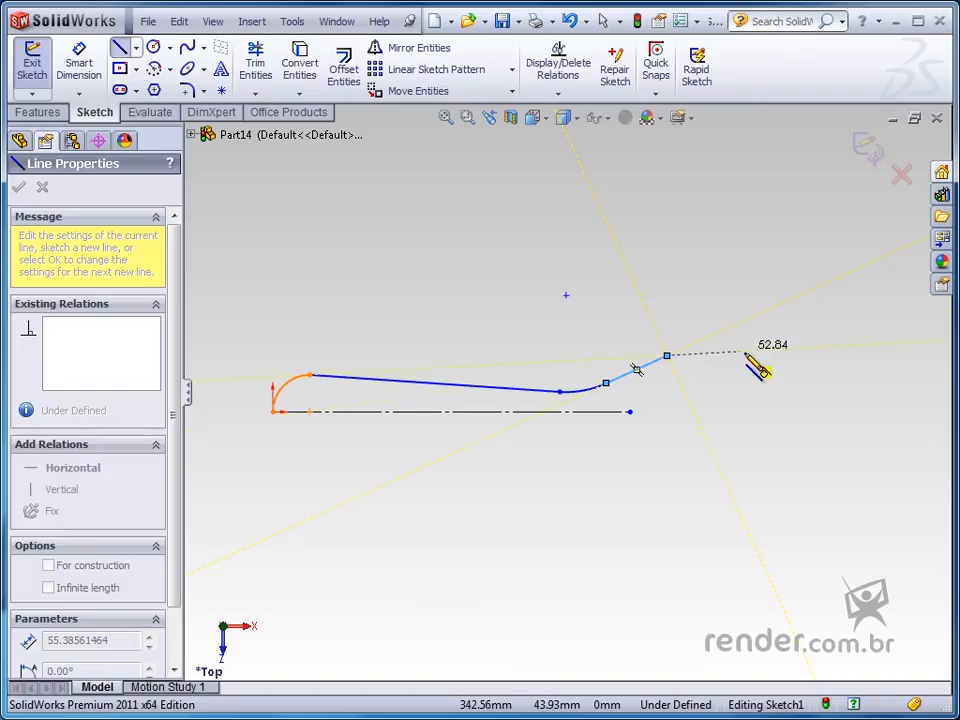
{"action": "key", "text": "a"}
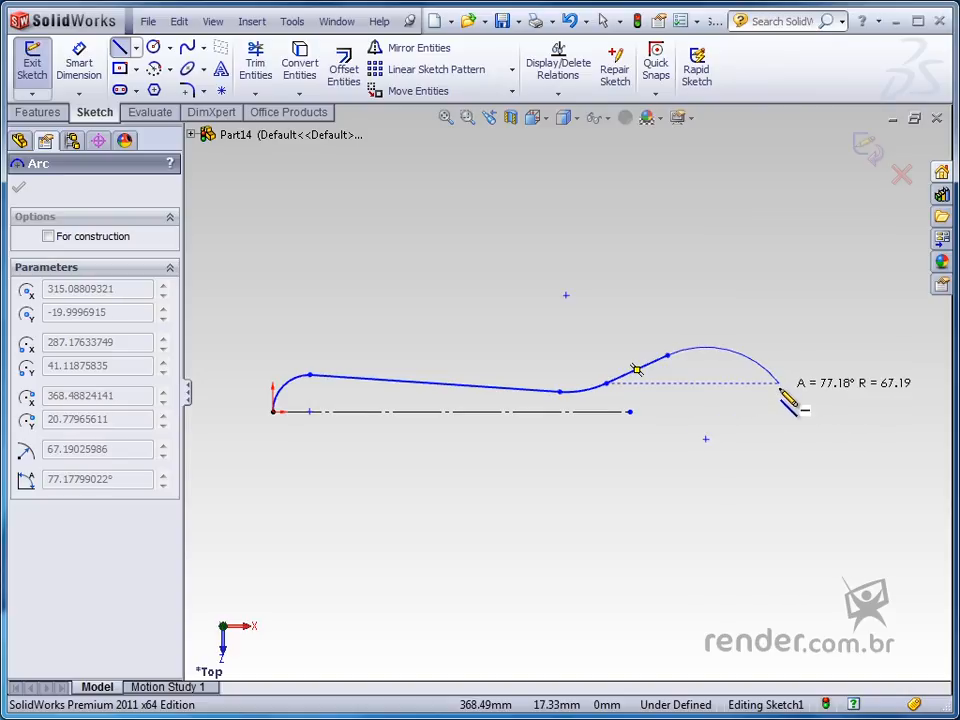
{"action": "left_click", "coordinate": [780, 390]}
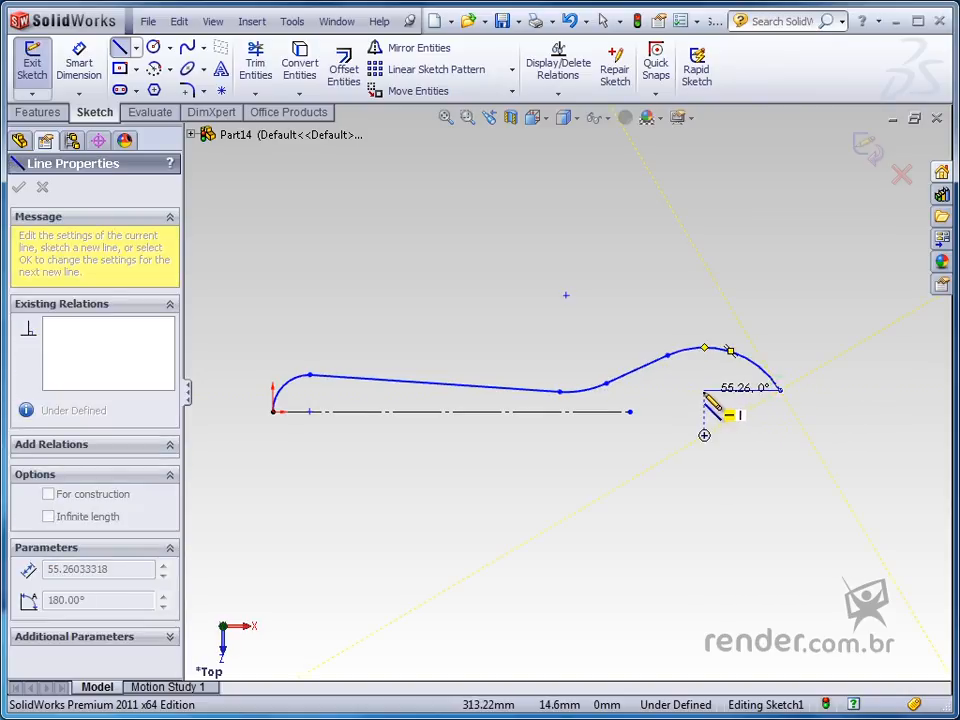
Add a horizontal line about 55 mm back to below the arc's crest and a vertical line about 16 mm down to the axis level
{"action": "left_click", "coordinate": [704, 390]}
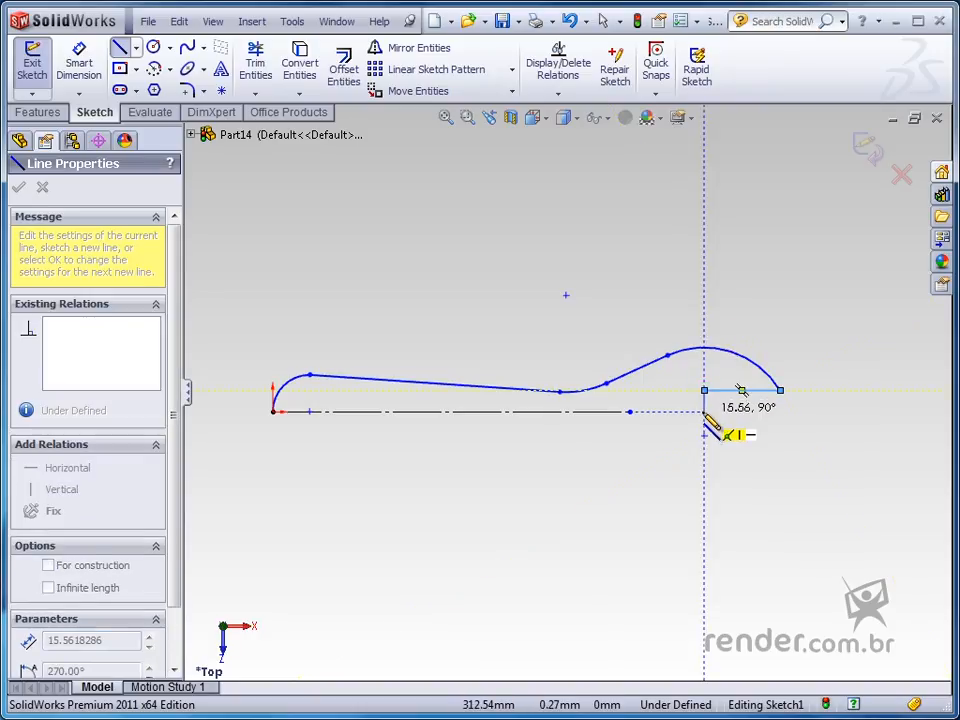
{"action": "left_click", "coordinate": [704, 411]}
{"action": "key", "text": "Escape"}
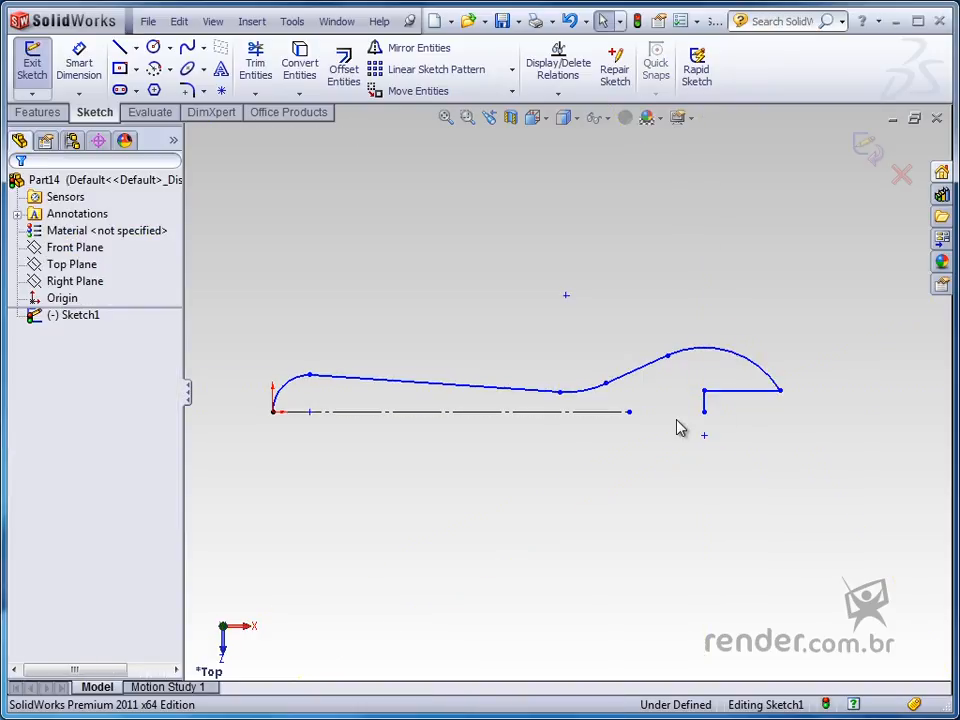
Stretch the construction line's free end to coincide with the lower end of the short vertical line
{"action": "scroll", "coordinate": [690, 428], "scroll_direction": "down", "scroll_amount": 2}
{"action": "left_click_drag", "start_coordinate": [616, 410], "coordinate": [706, 418]}
{"action": "left_click", "coordinate": [656, 440]}
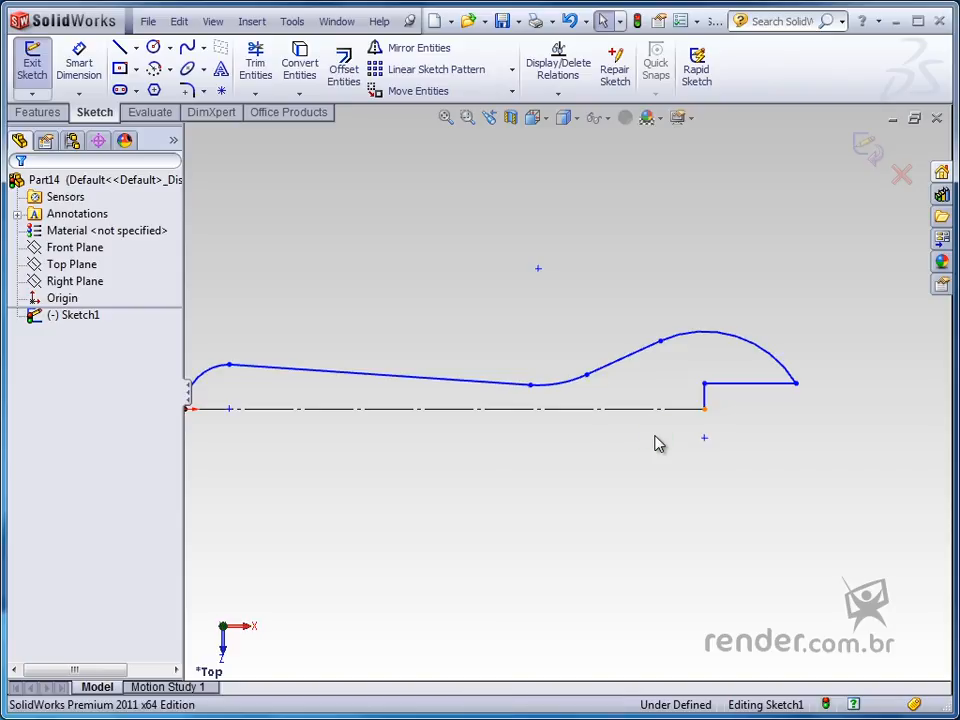
{"action": "key", "text": "f"}
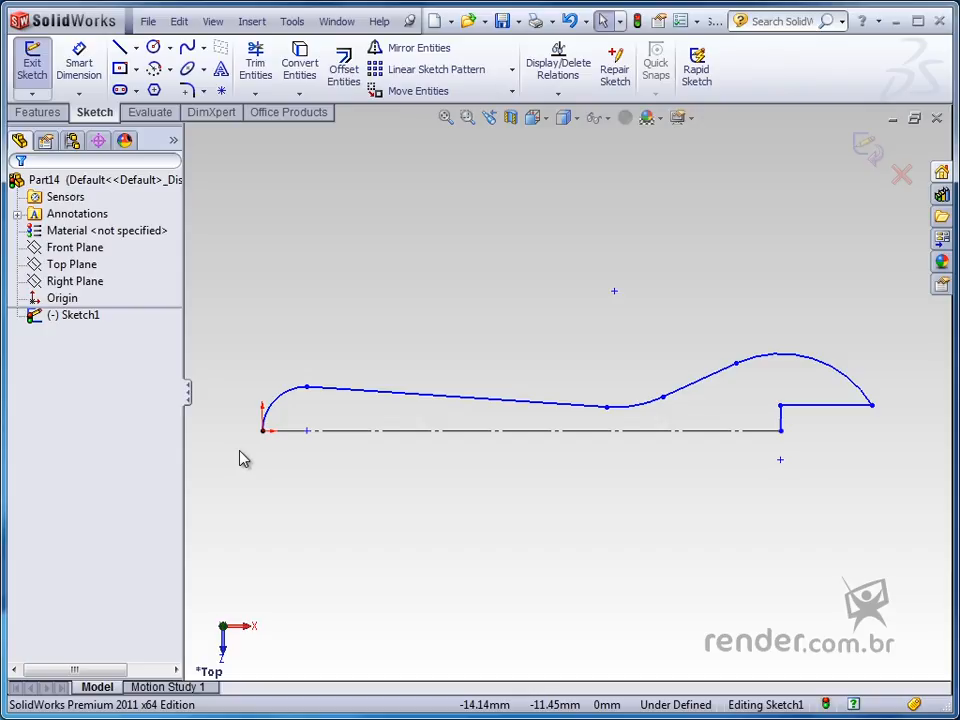
Draw a small six-sided inscribed-circle polygon centred on the centre point of the arc at the origin
{"action": "left_click", "coordinate": [152, 91]}
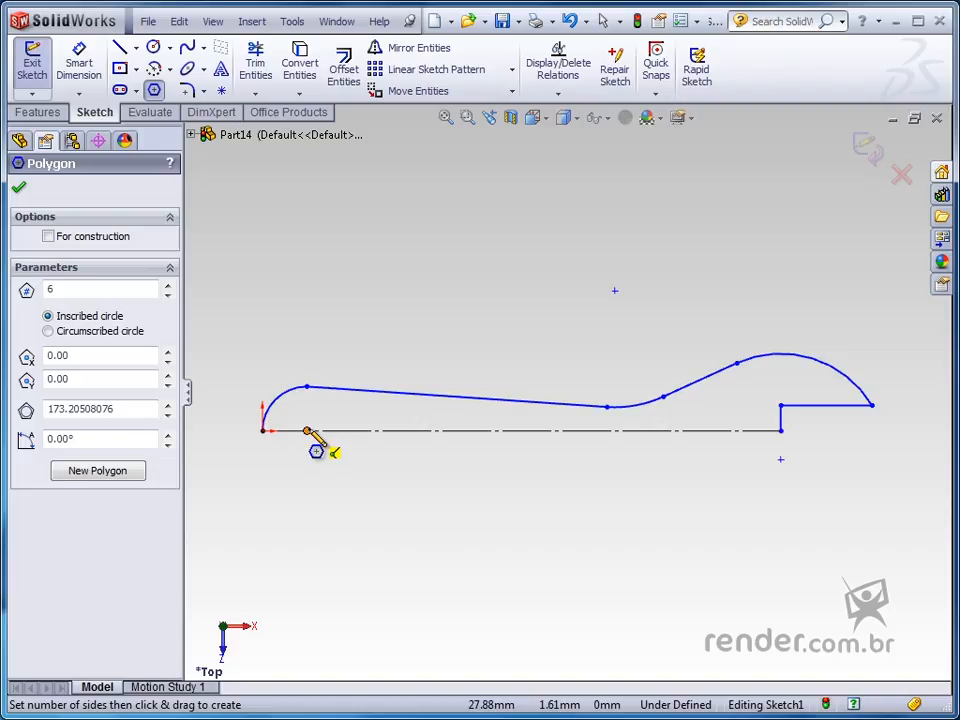
{"action": "mouse_move", "coordinate": [307, 431]}
{"action": "left_mouse_down"}
{"action": "mouse_move", "coordinate": [307, 453]}
{"action": "mouse_move", "coordinate": [294, 463]}
{"action": "mouse_move", "coordinate": [303, 453]}
{"action": "left_mouse_up"}
{"action": "key", "text": "Escape"}
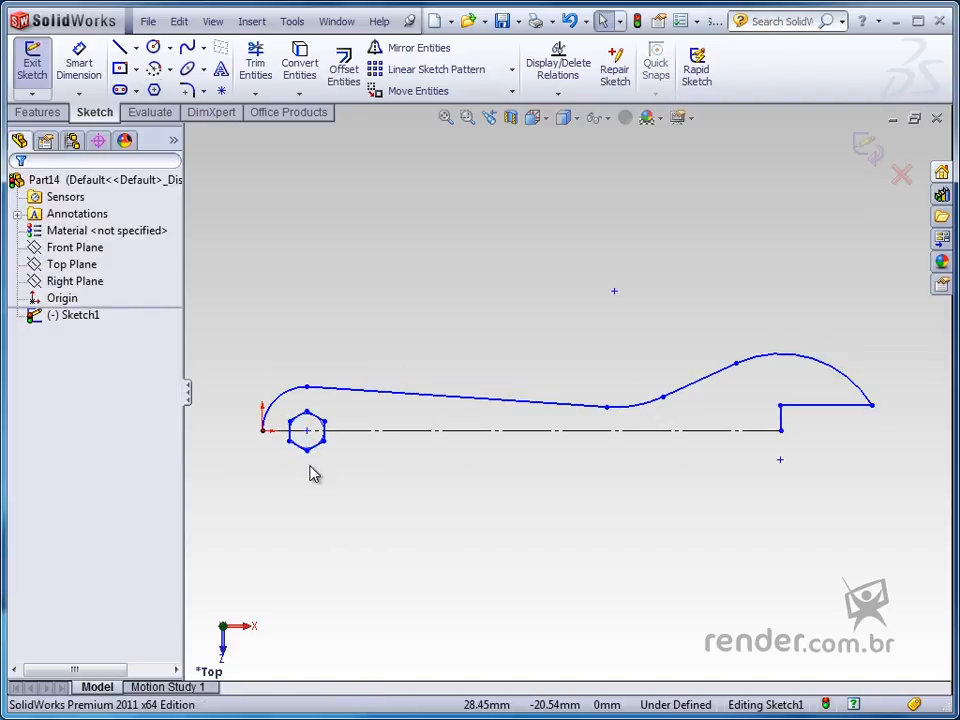
Adjust the hexagon by its lower-right vertex without inferred relations, and shift its centre point slightly above the construction line
{"action": "scroll", "coordinate": [313, 470], "scroll_direction": "down", "scroll_amount": 2}
{"action": "mouse_move", "coordinate": [341, 435]}
{"action": "left_mouse_down"}
{"action": "mouse_move", "coordinate": [367, 462]}
{"action": "mouse_move", "coordinate": [346, 440]}
{"action": "left_mouse_up"}
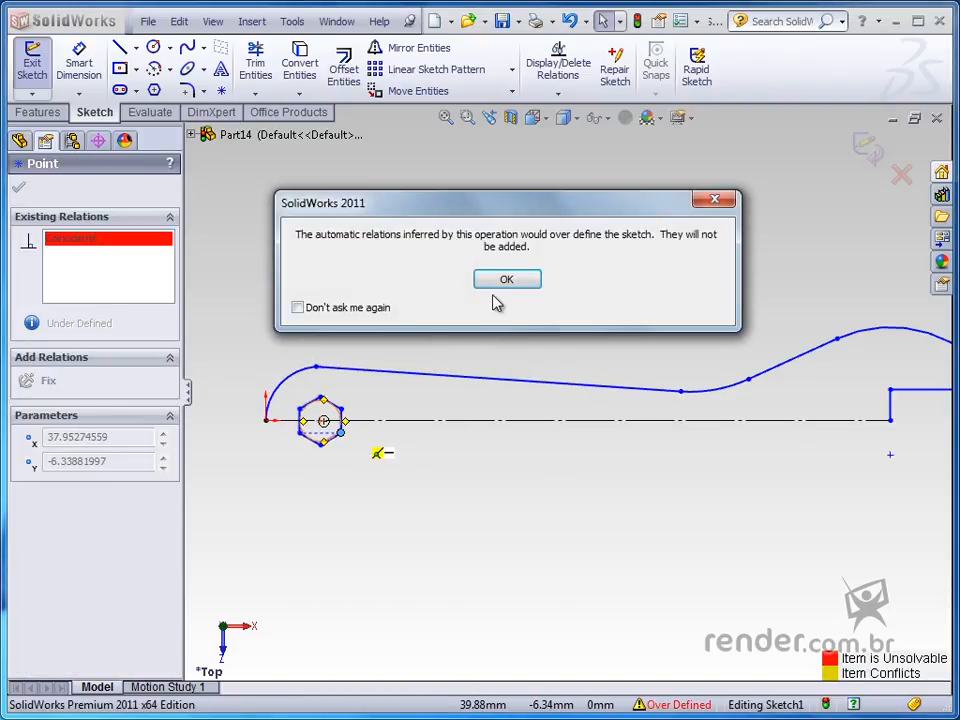
{"action": "left_click", "coordinate": [504, 279]}
{"action": "left_click", "coordinate": [393, 307]}
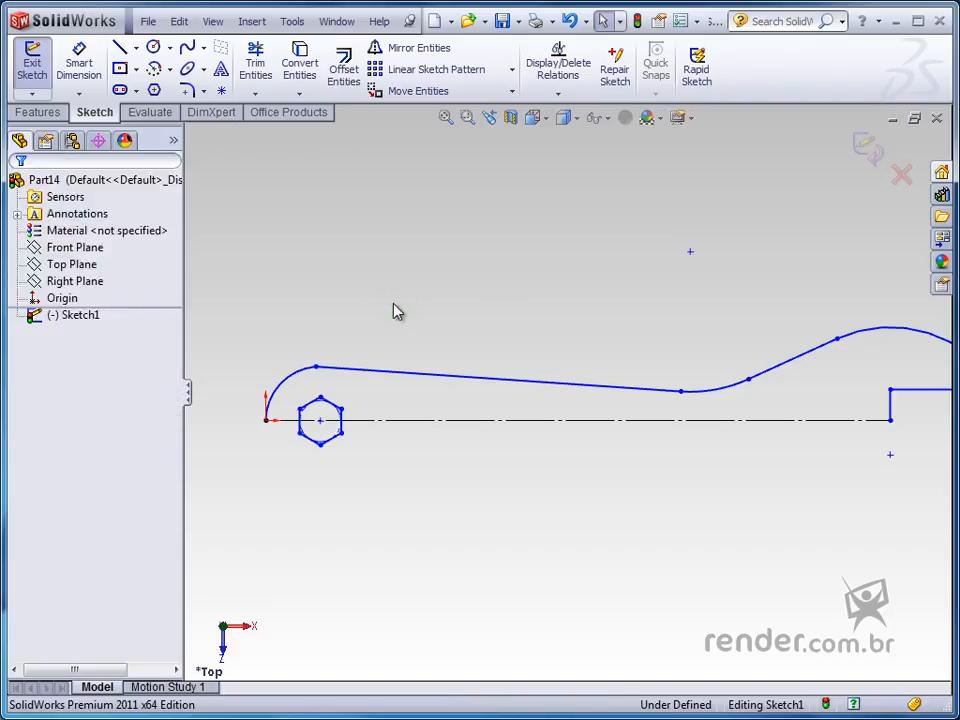
{"action": "left_click_drag", "start_coordinate": [320, 425], "coordinate": [336, 459]}
{"action": "left_click", "coordinate": [317, 405]}
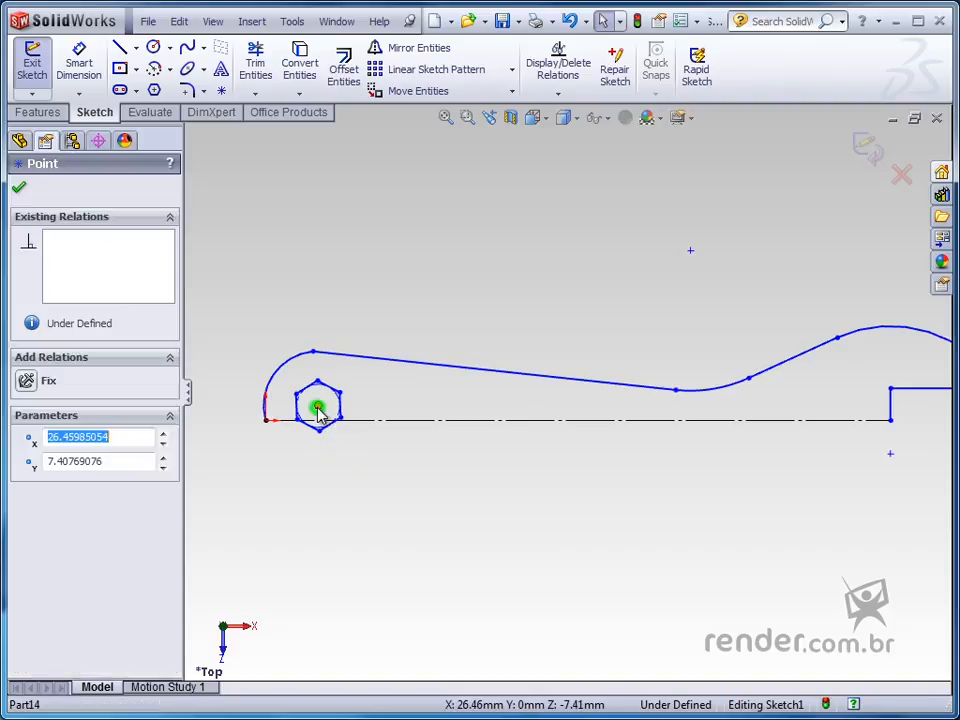
Make the hexagon's centre point coincident with the horizontal construction line
{"action": "left_click", "coordinate": [368, 424], "text": "ctrl"}
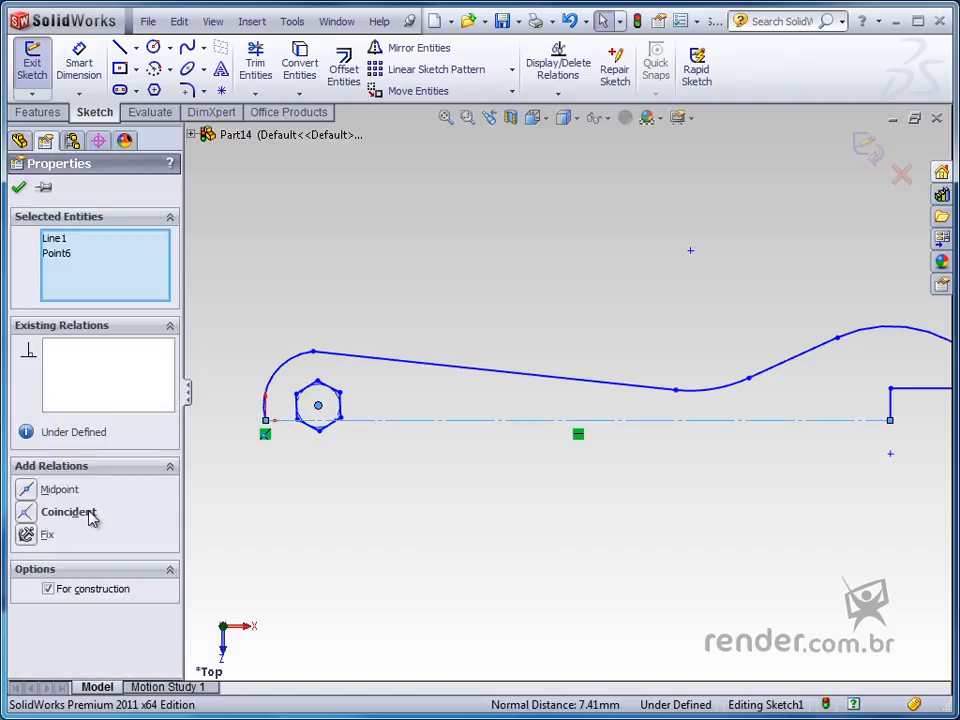
{"action": "left_click", "coordinate": [31, 513]}
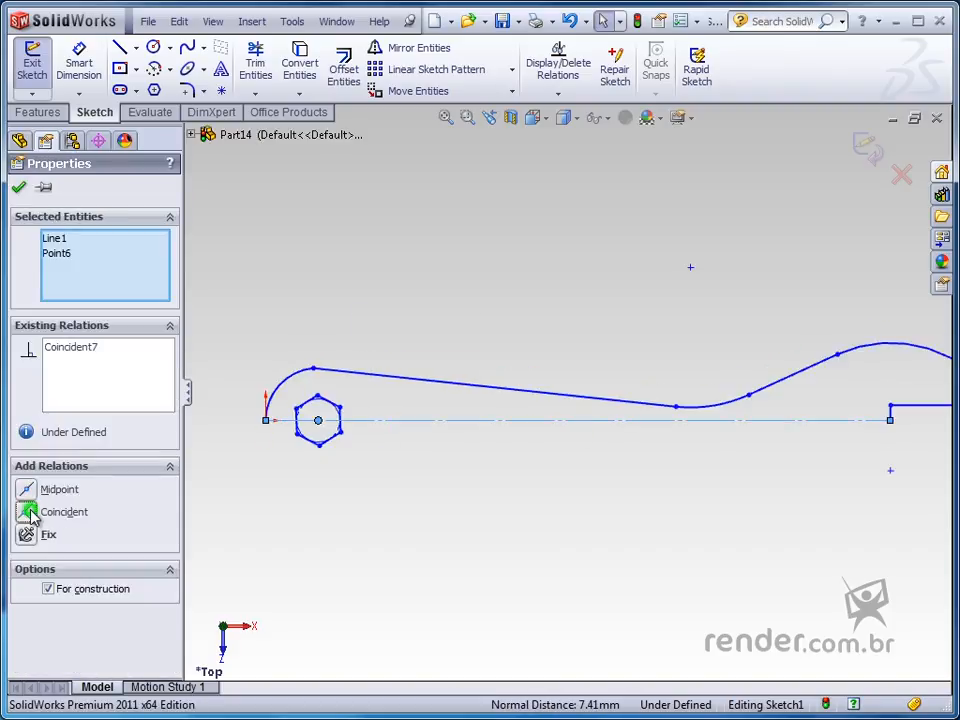
{"action": "left_click", "coordinate": [354, 485]}
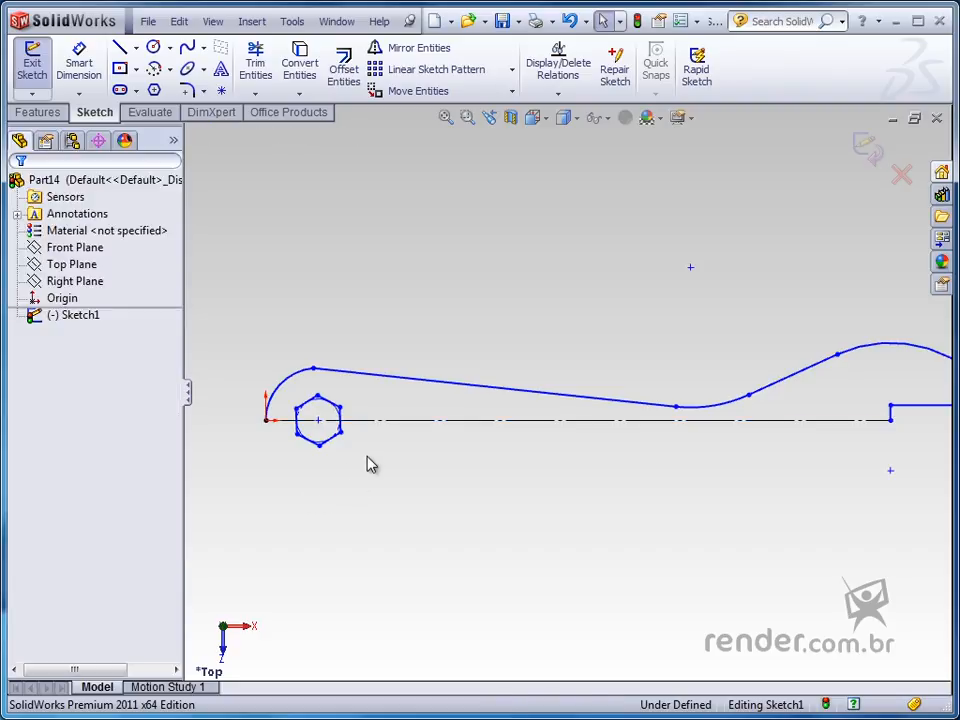
Apply a Vertical relation to the hexagon side farthest from the origin
{"action": "scroll", "coordinate": [371, 444], "scroll_direction": "down", "scroll_amount": 2}
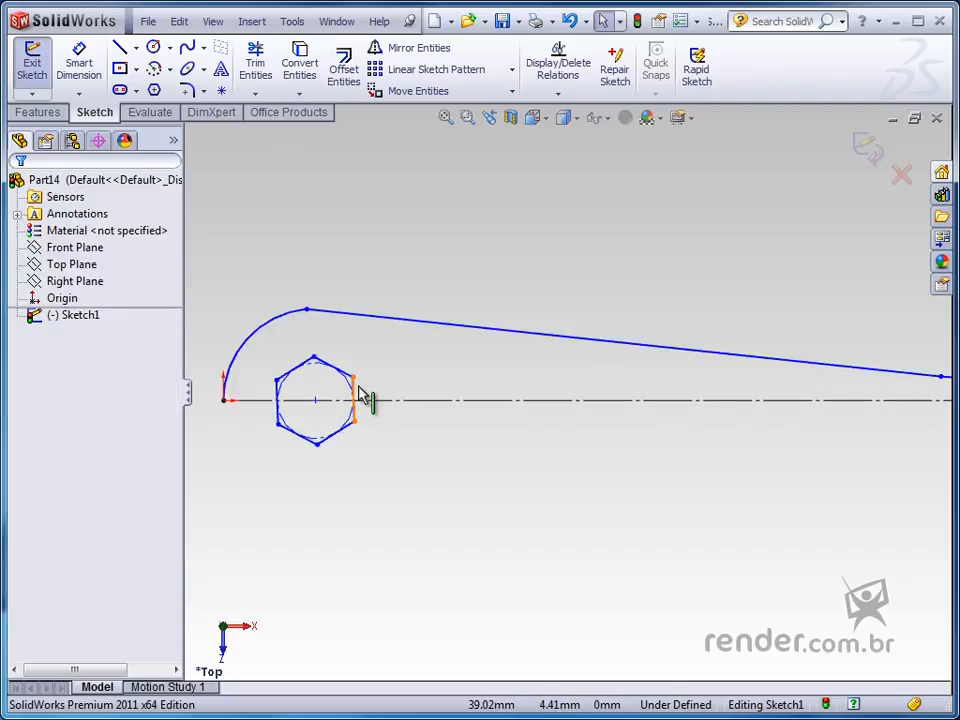
{"action": "left_click", "coordinate": [358, 395]}
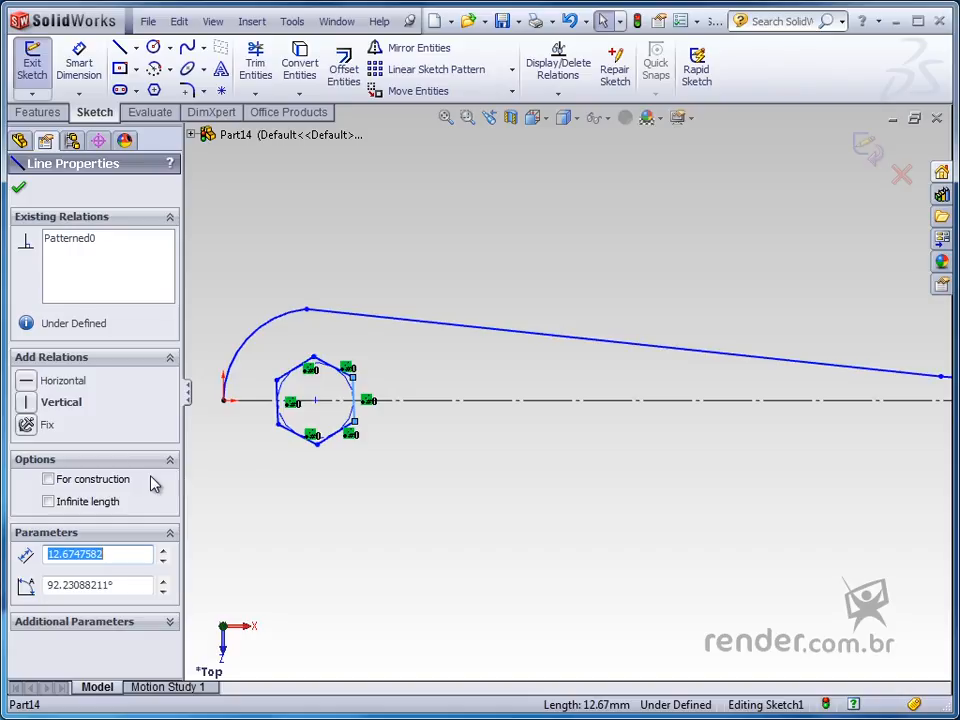
{"action": "left_click", "coordinate": [26, 402]}
{"action": "left_click", "coordinate": [482, 435]}
Exit the wrench profile sketch, keeping its geometry, and leave it deselected
{"action": "scroll", "coordinate": [487, 440], "scroll_direction": "up", "scroll_amount": 2}
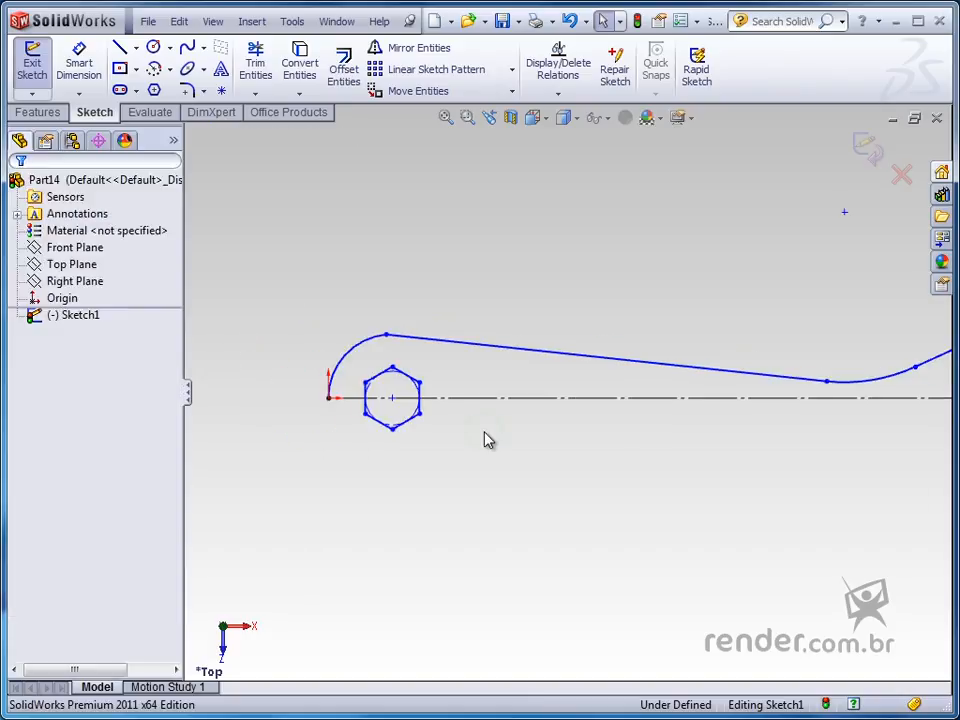
{"action": "scroll", "coordinate": [487, 440], "scroll_direction": "up", "scroll_amount": 1}
{"action": "key", "text": "f"}
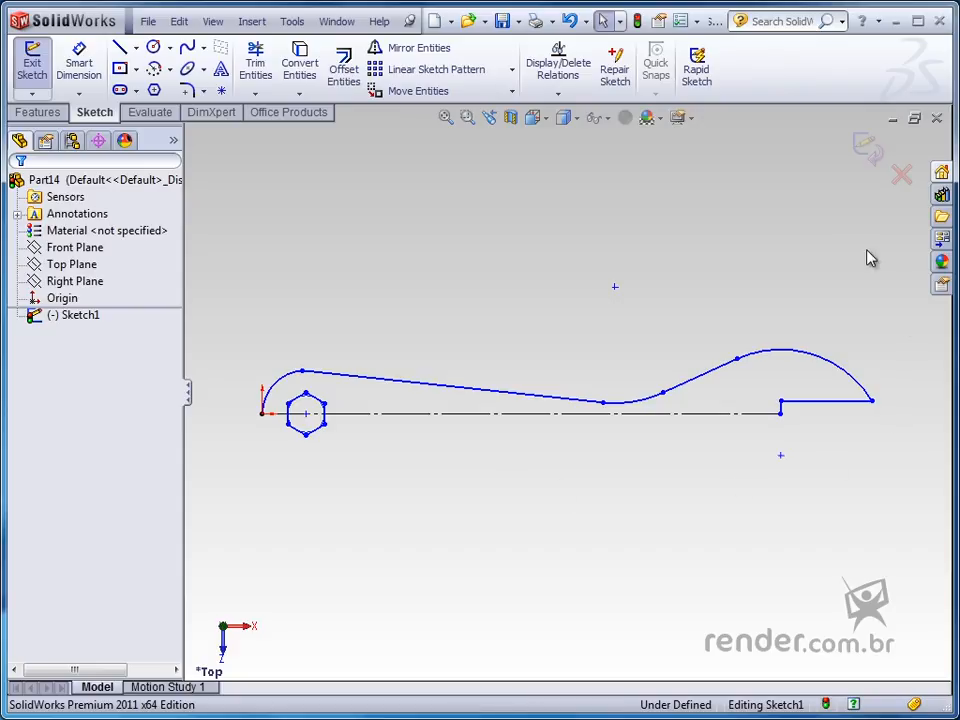
{"action": "left_click", "coordinate": [866, 149]}
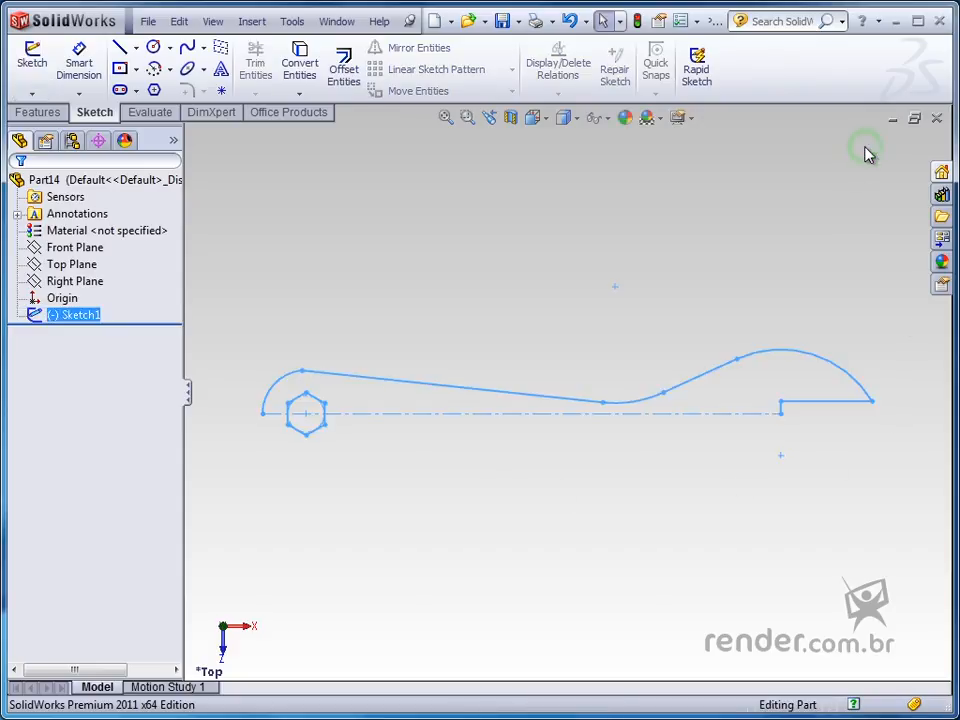
{"action": "left_click", "coordinate": [730, 302]}
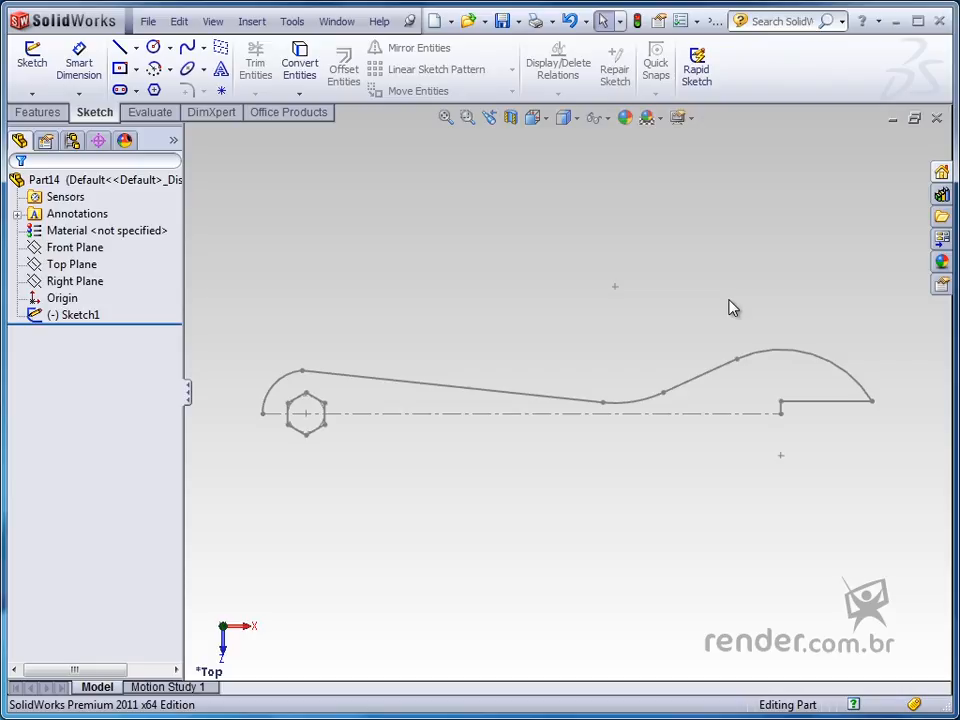